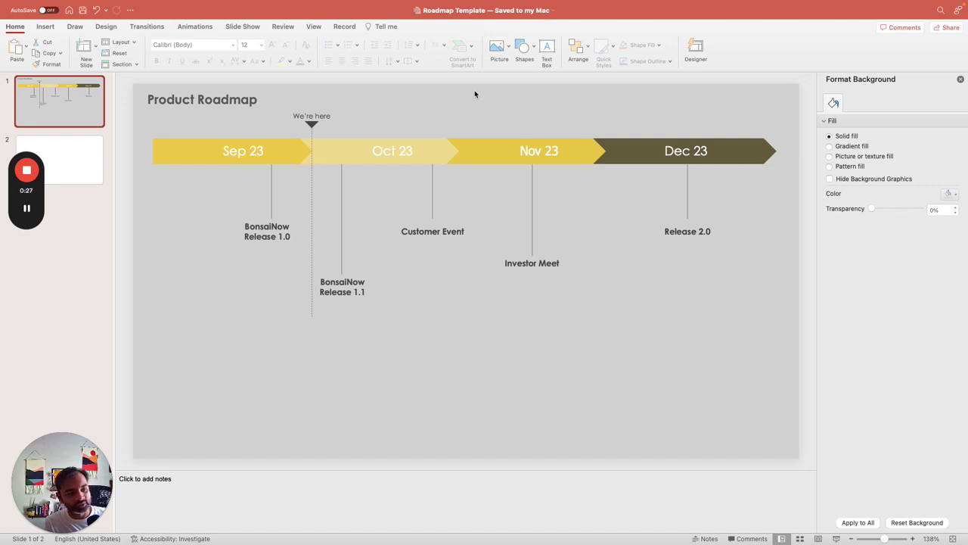
# - Set the solid background color of slide 2 to hex D7D7D7, as listed in its notes
pyautogui.click(75, 153)
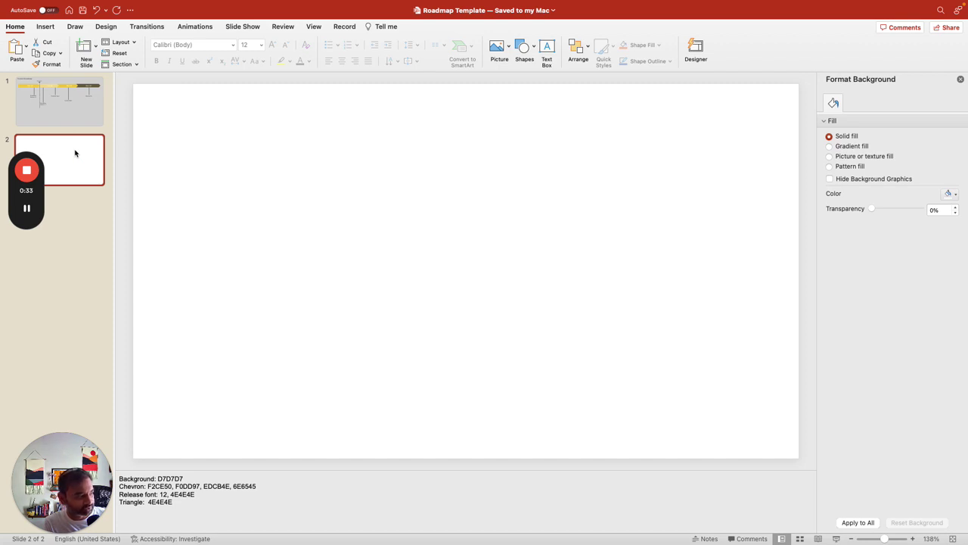
pyautogui.doubleClick(172, 478)
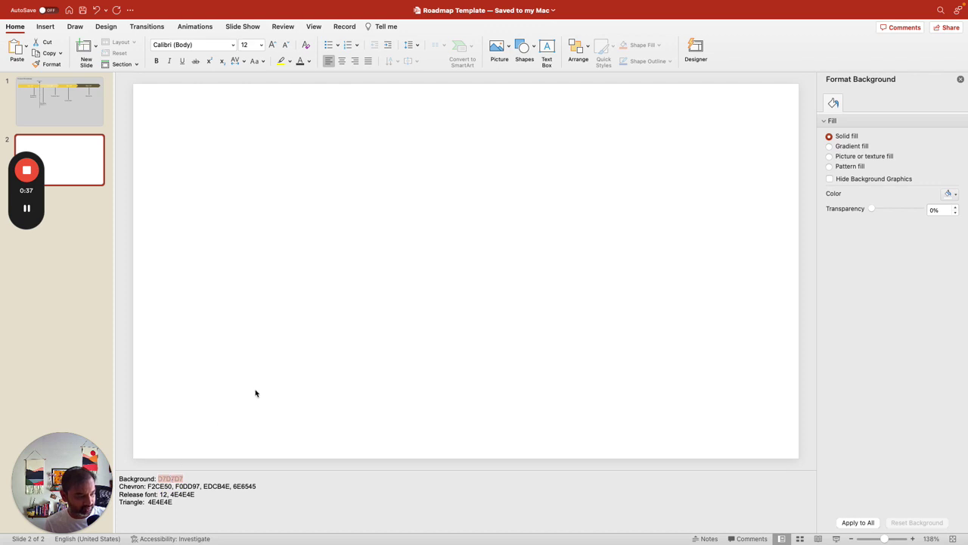
pyautogui.click(293, 360)
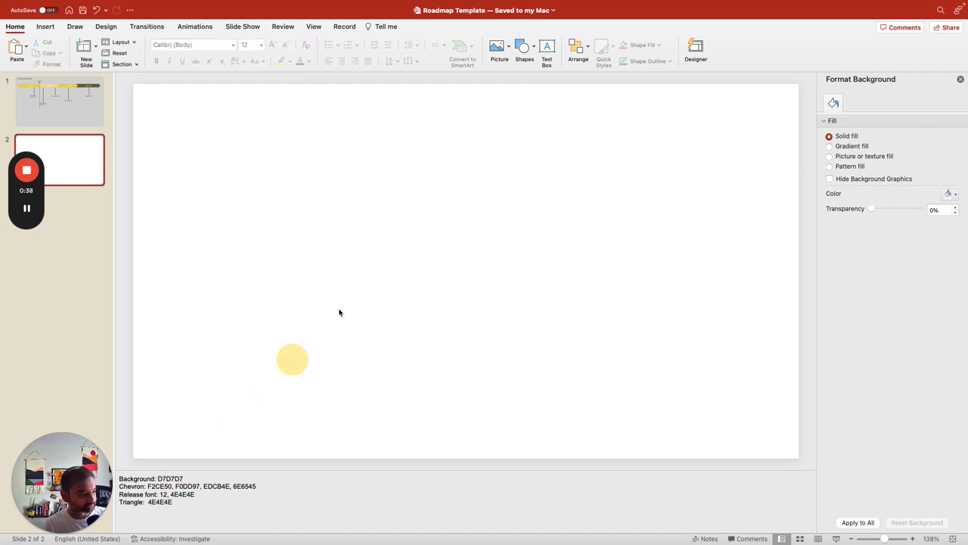
pyautogui.click(956, 194)
pyautogui.click(896, 354)
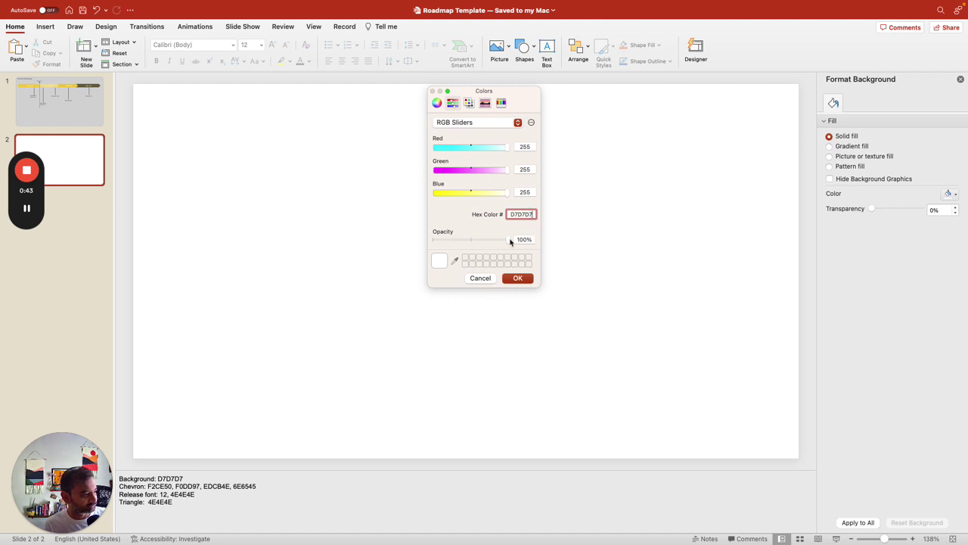
pyautogui.click(519, 279)
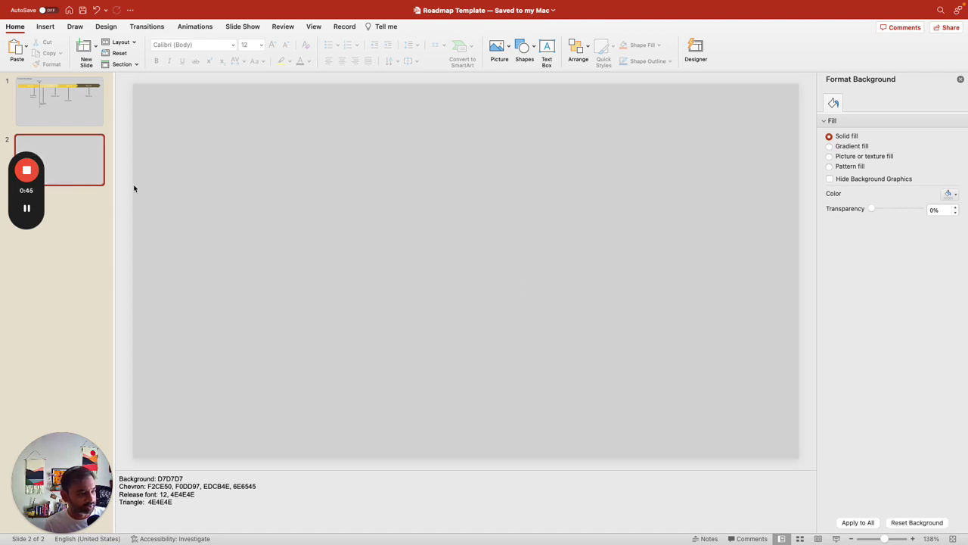
# - Add a text box reading "Product Roadmap" in the upper-left corner of the slide
pyautogui.click(546, 50)
pyautogui.moveTo(137, 85); pyautogui.dragTo(290, 114)
pyautogui.write('Product ')
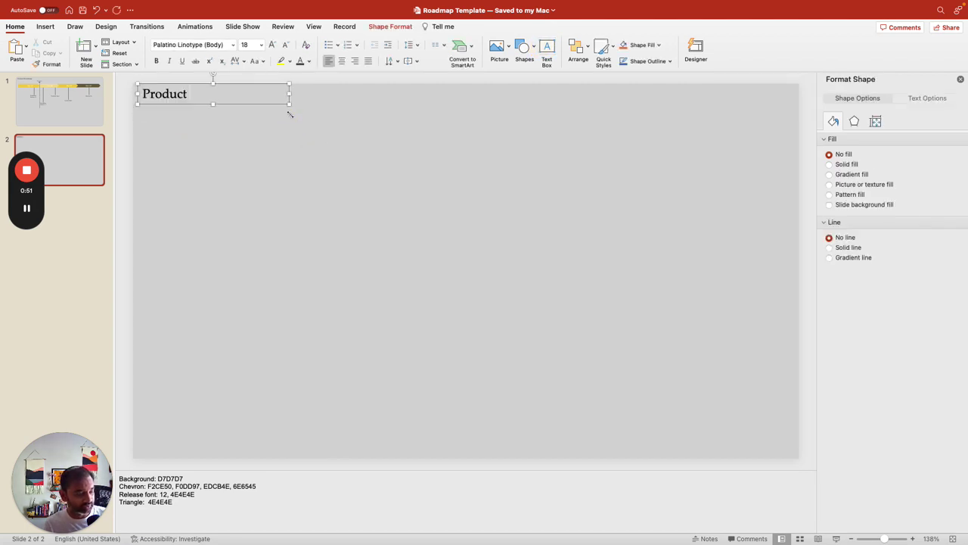
pyautogui.write('Roadmap')
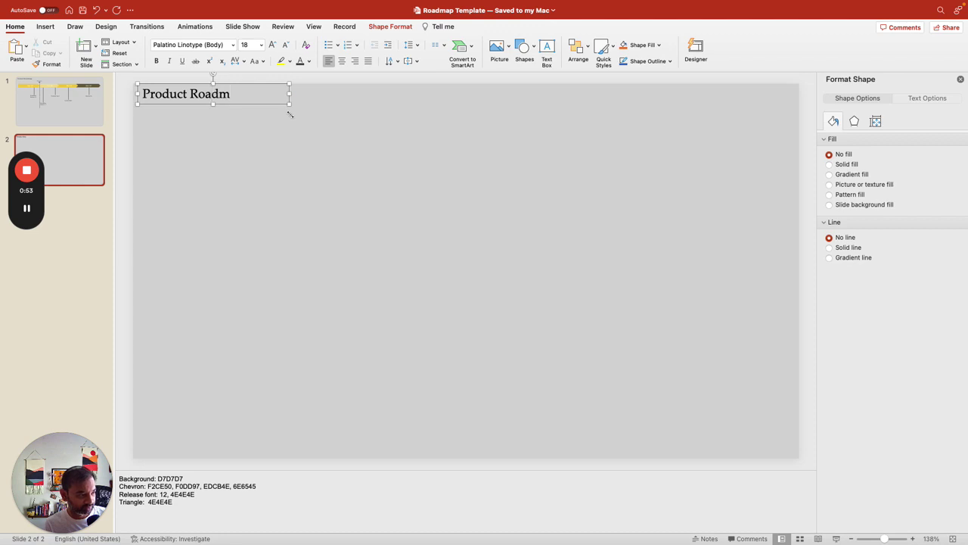
pyautogui.click(245, 184)
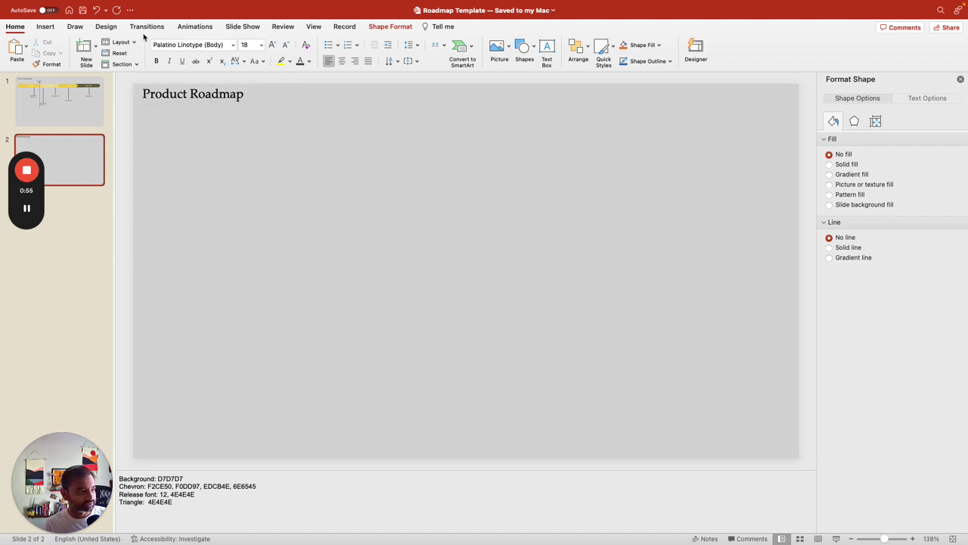
# - Insert a Process SmartArt graphic made of closely joined chevrons with a flat left end
pyautogui.click(46, 27)
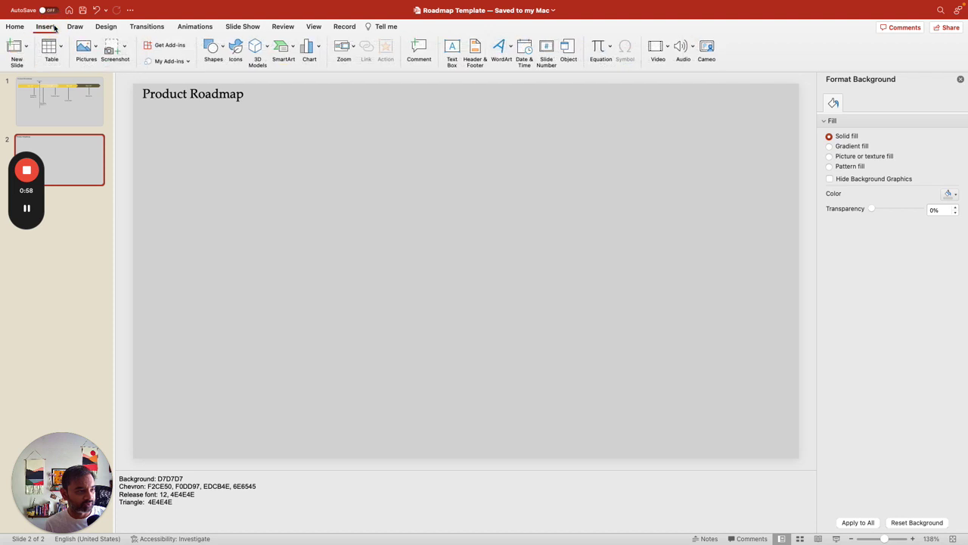
pyautogui.click(289, 48)
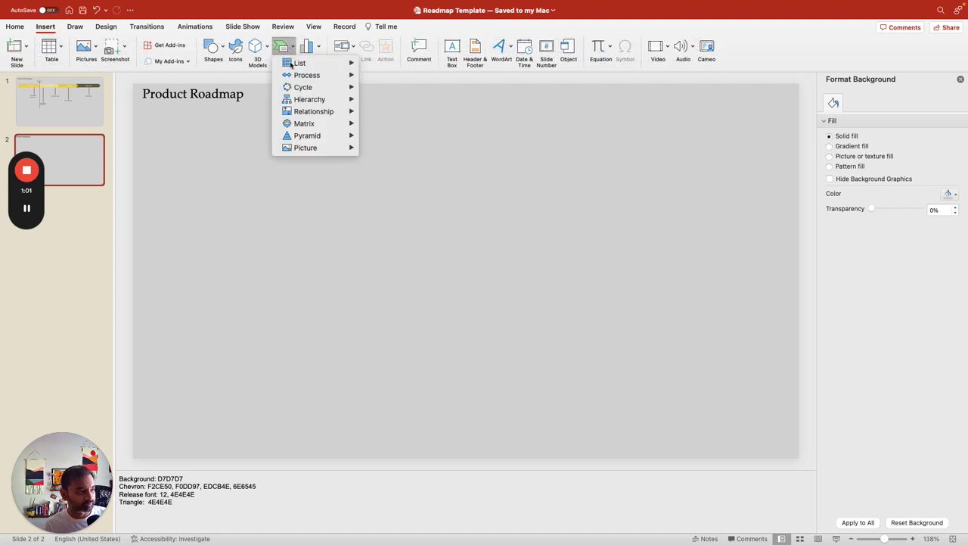
pyautogui.moveTo(297, 76)
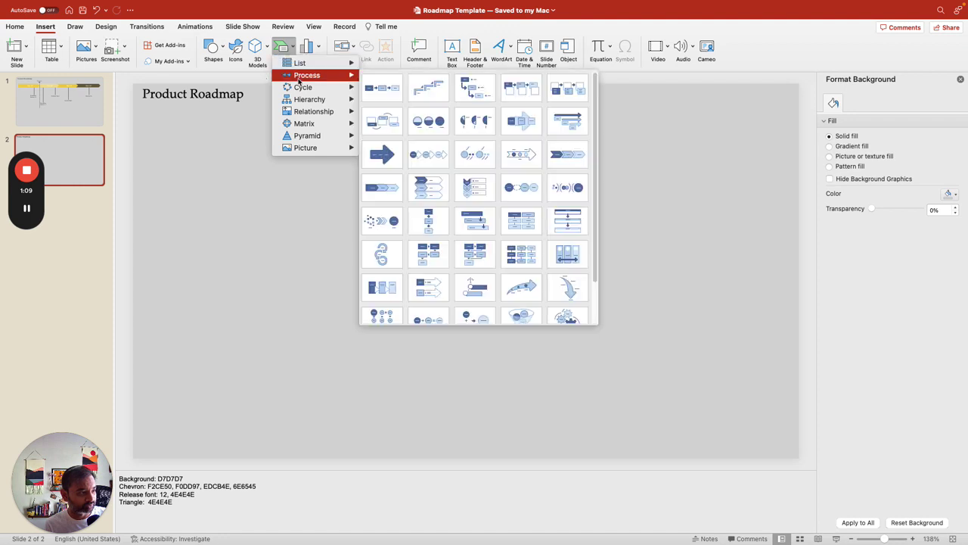
pyautogui.click(382, 186)
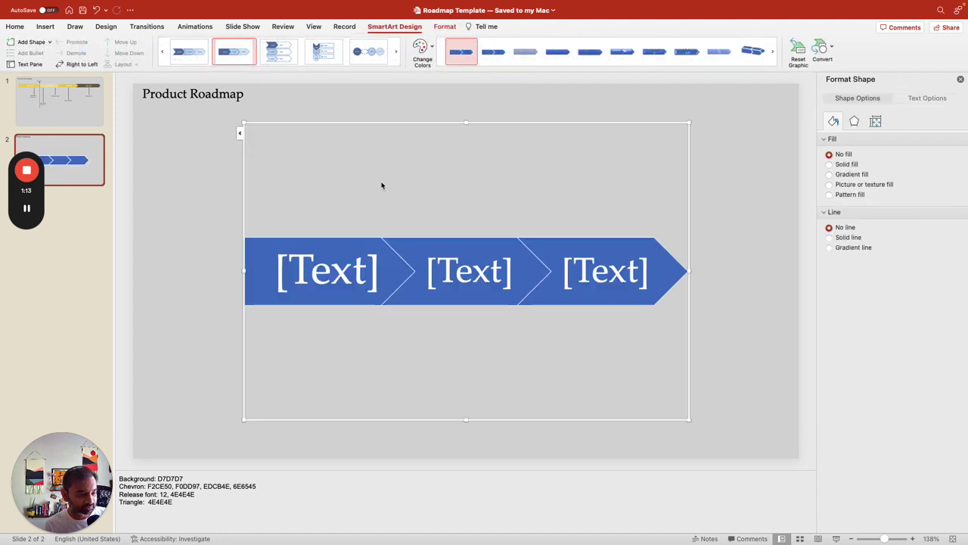
# - Label the SmartArt chevrons Sep 23, Oct 23 and Nov 23, and add a fourth one labelled Dec 23
pyautogui.click(240, 133)
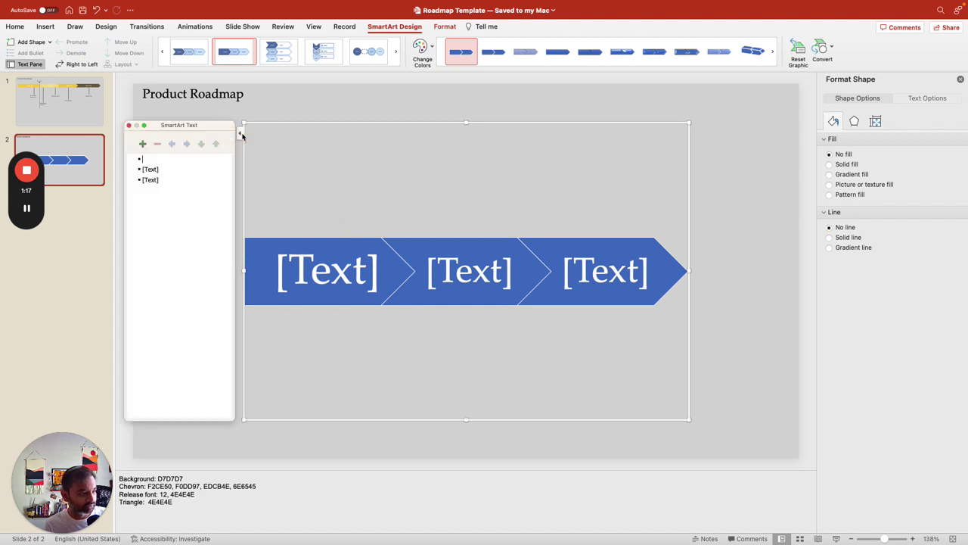
pyautogui.write('Spe')
pyautogui.press('BackSpace')
pyautogui.press('BackSpace')
pyautogui.write('ep 23')
pyautogui.click(154, 169)
pyautogui.write('Oct 23')
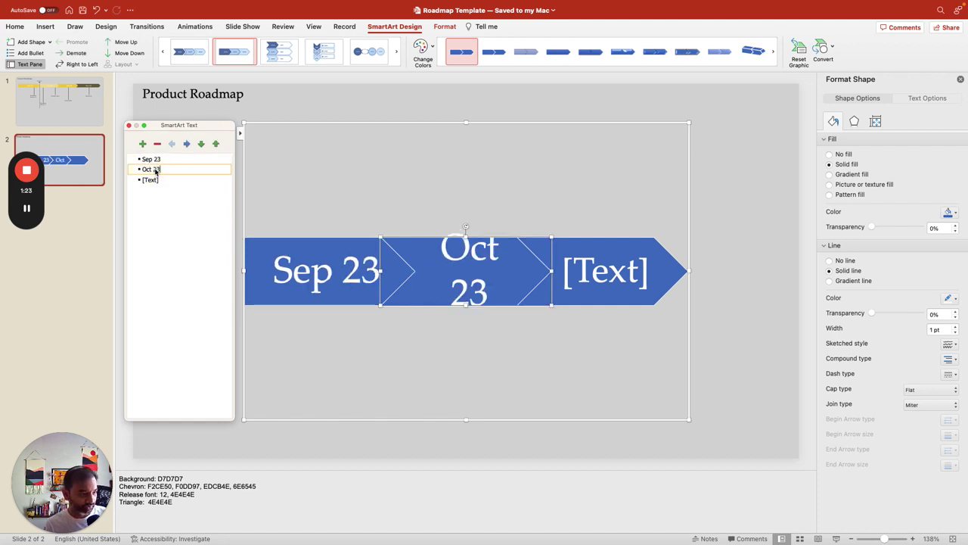
pyautogui.click(154, 180)
pyautogui.write('Nov 23')
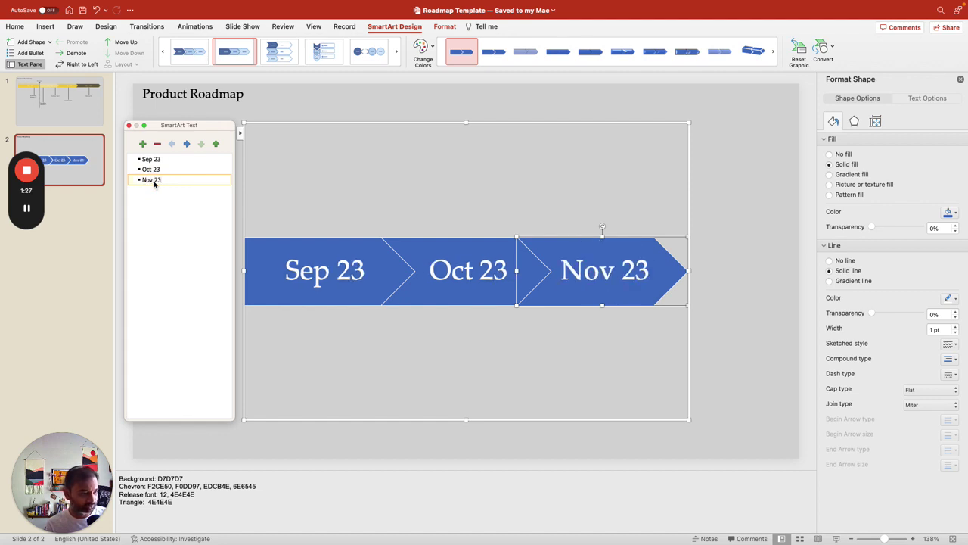
pyautogui.press('Return')
pyautogui.write('Dec')
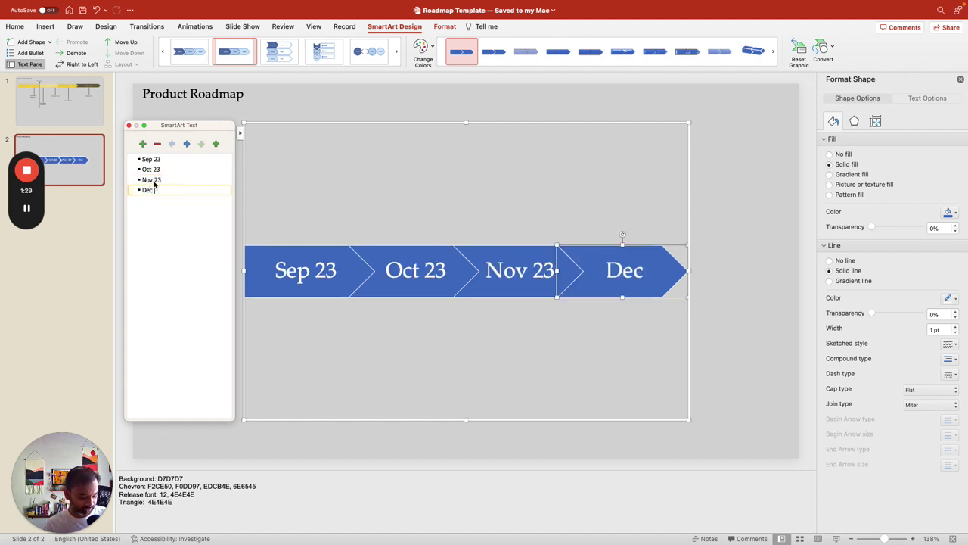
pyautogui.write(' 23')
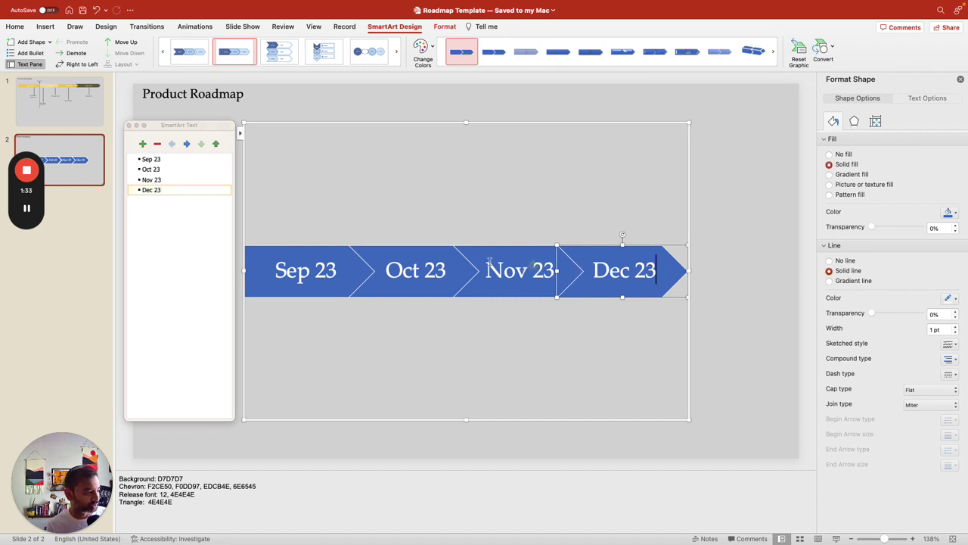
# - Remove the outline from all four month chevrons
pyautogui.click(450, 248)
pyautogui.click(334, 250)
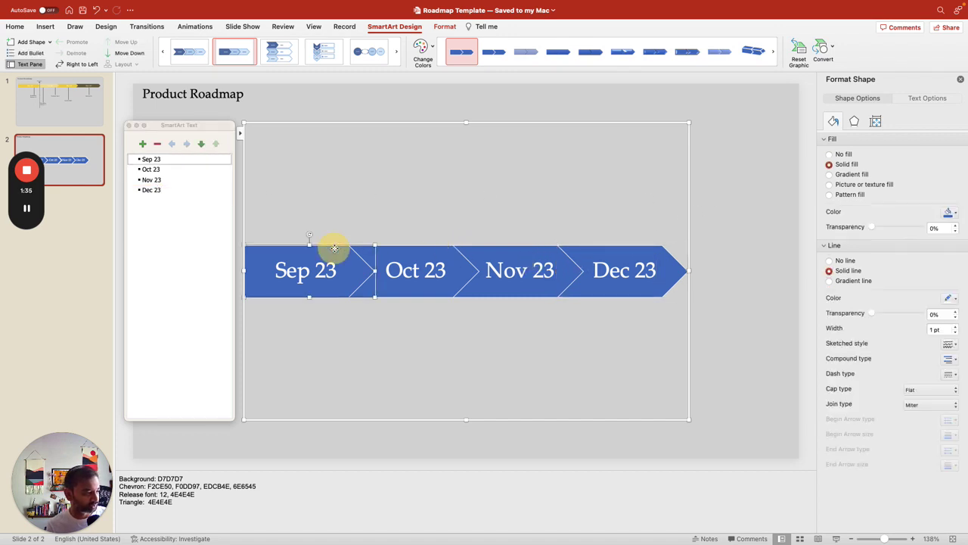
pyautogui.keyDown('shift'); pyautogui.click(409, 255); pyautogui.keyUp('shift')
pyautogui.keyDown('shift'); pyautogui.click(542, 259); pyautogui.keyUp('shift')
pyautogui.keyDown('shift'); pyautogui.click(632, 262); pyautogui.keyUp('shift')
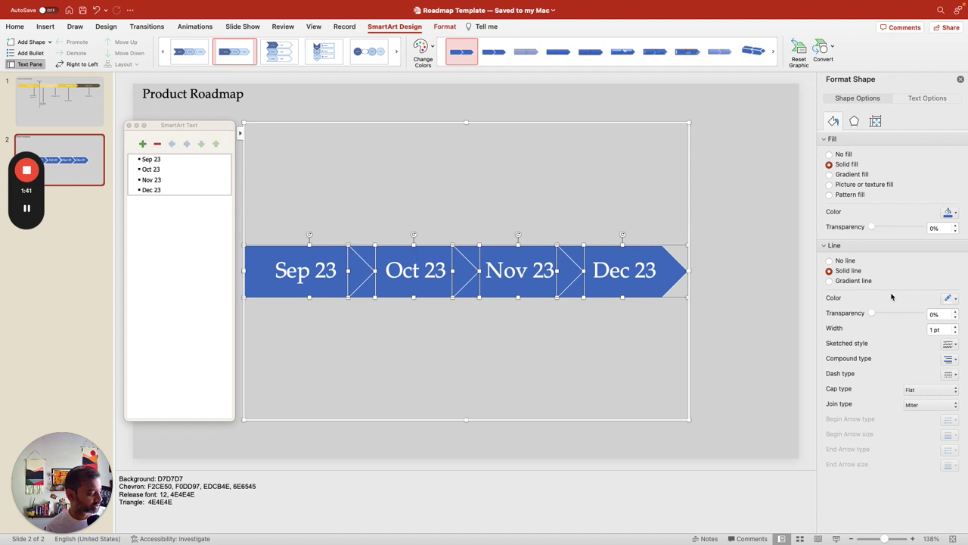
pyautogui.click(850, 262)
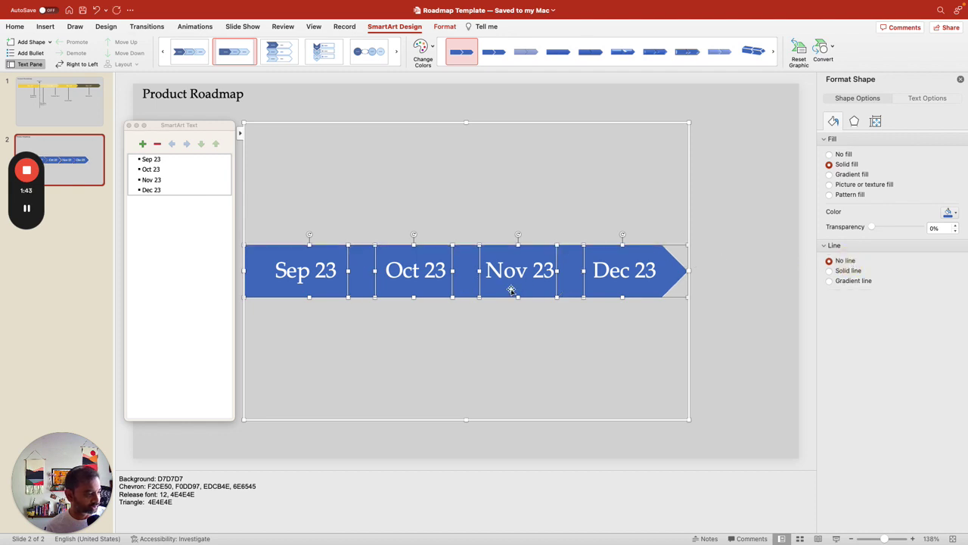
# - Fill the Sep 23 chevron with hex color F2CE50, copied from the slide notes
pyautogui.click(160, 485)
pyautogui.tripleClick(160, 486)
pyautogui.click(160, 485)
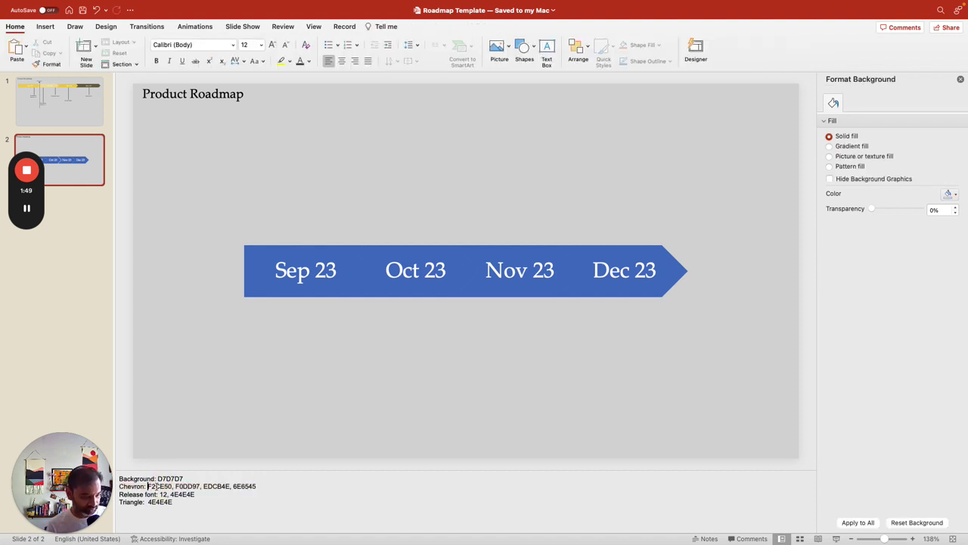
pyautogui.doubleClick(169, 486)
pyautogui.press('super+c')
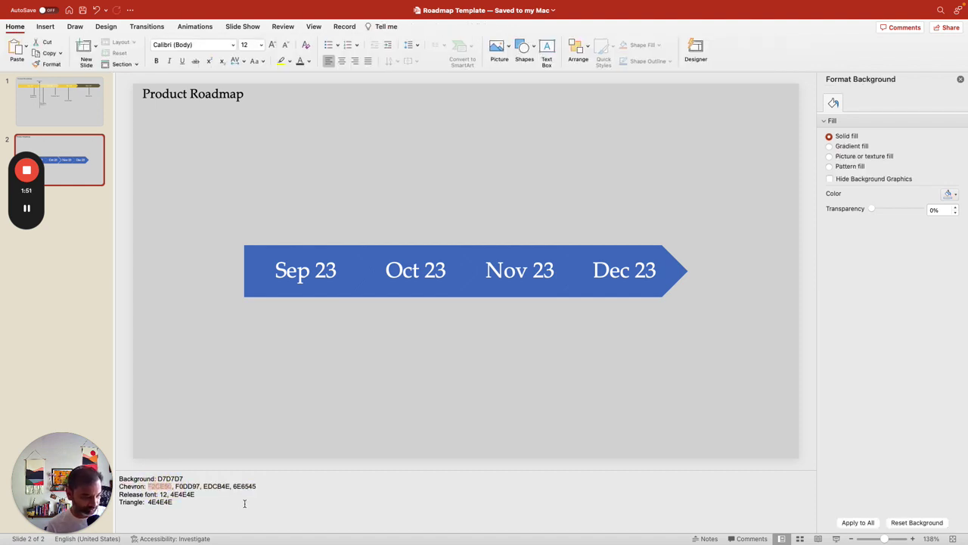
pyautogui.click(272, 279)
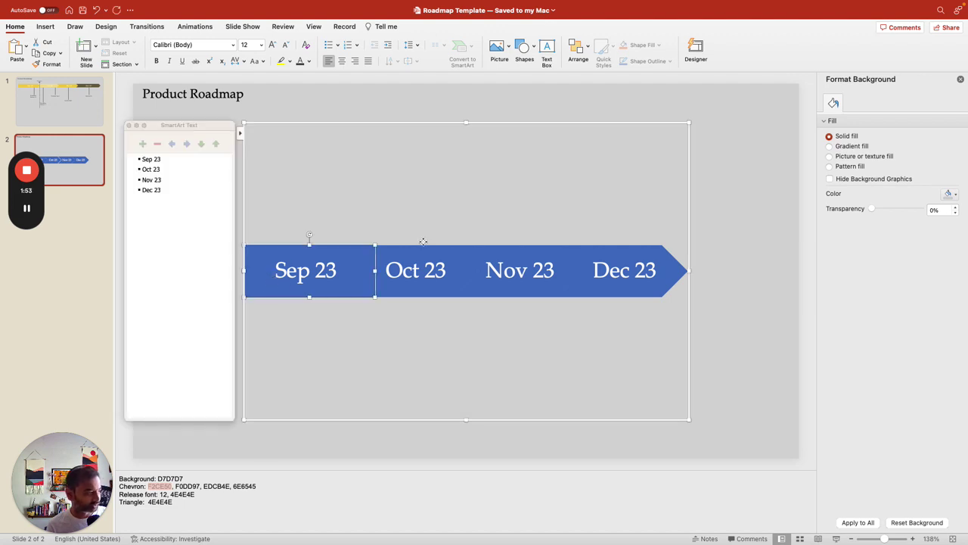
pyautogui.click(951, 213)
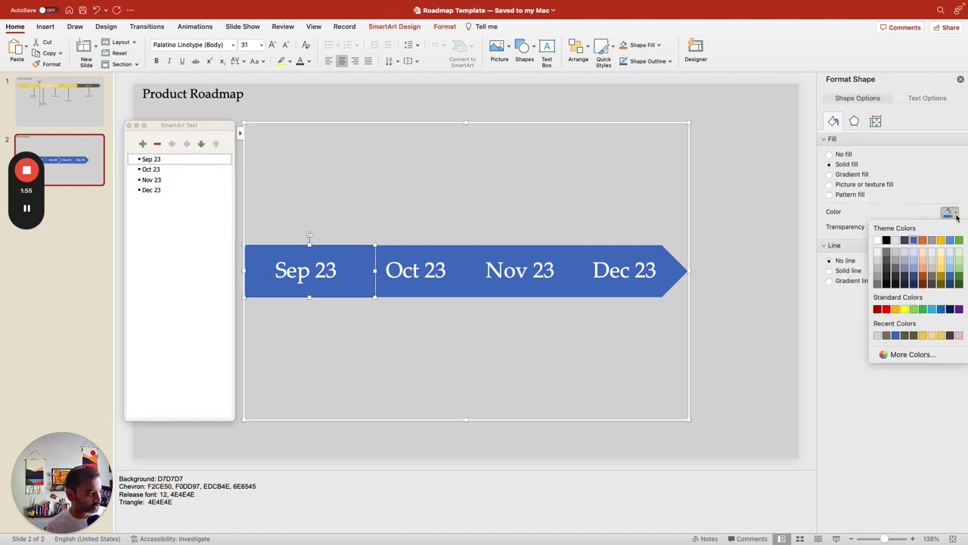
pyautogui.click(884, 355)
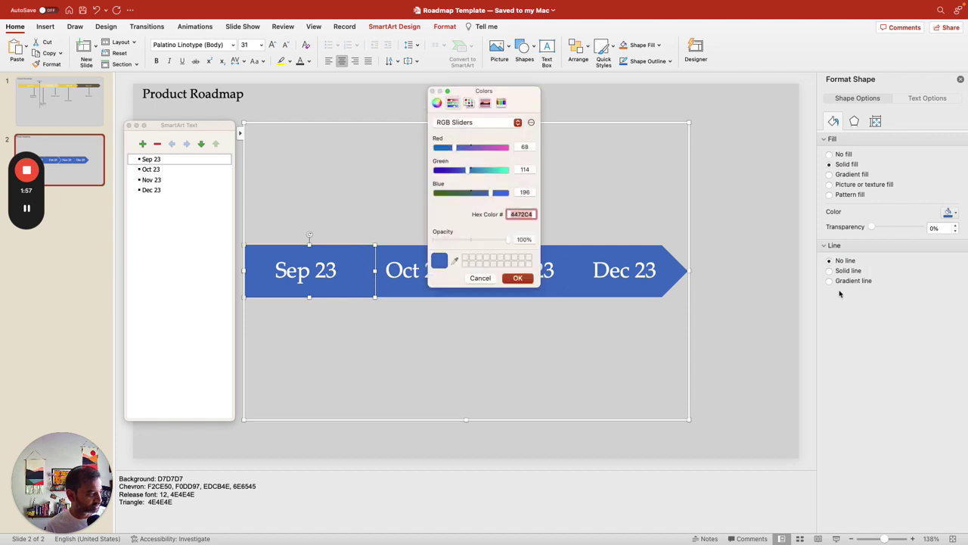
pyautogui.press('super+v')
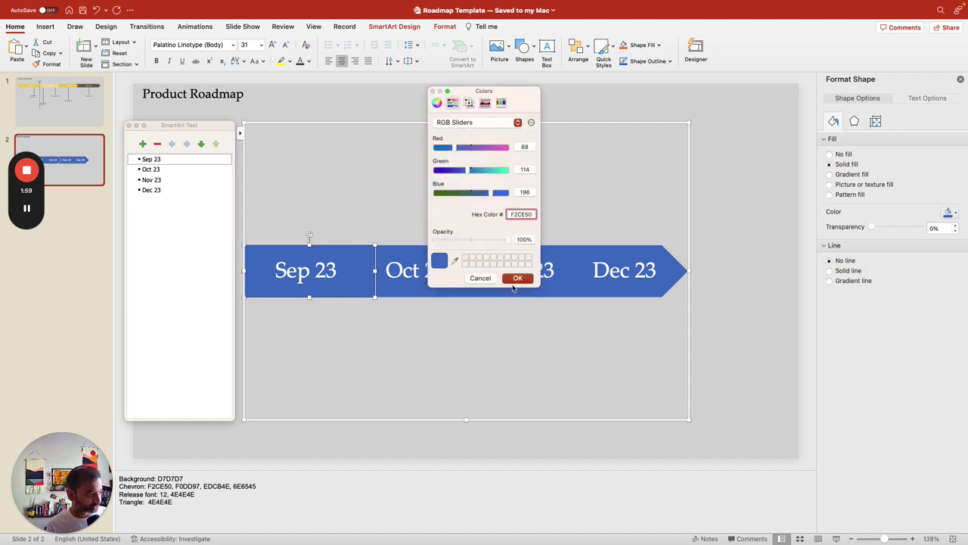
pyautogui.click(518, 278)
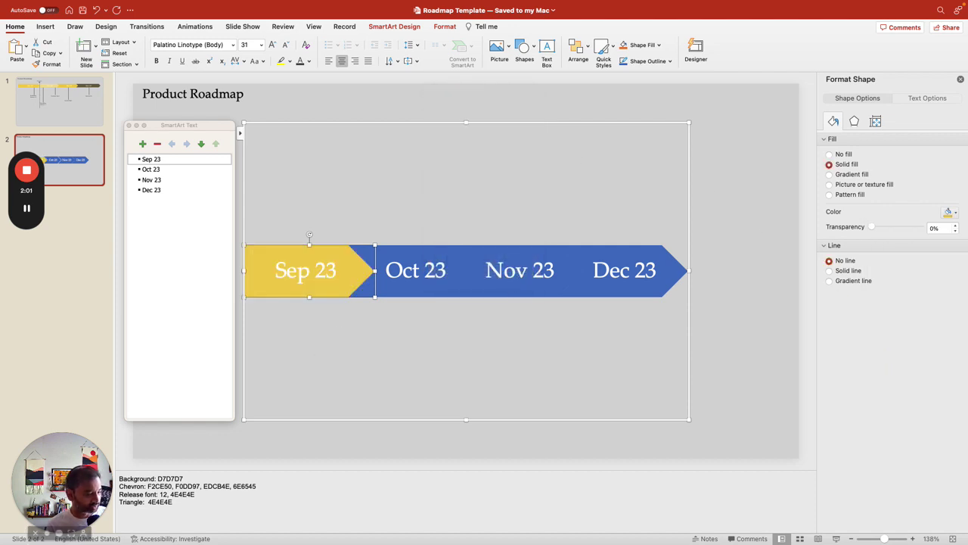
# - Fill the Oct 23 chevron with hex color F0DD97 from the slide notes
pyautogui.click(182, 486)
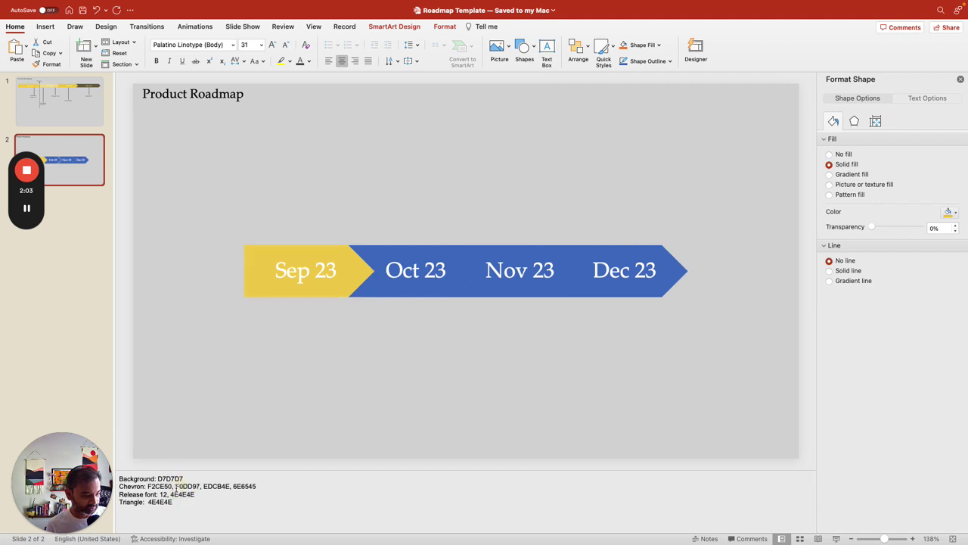
pyautogui.click(184, 486)
pyautogui.moveTo(176, 487); pyautogui.dragTo(196, 487)
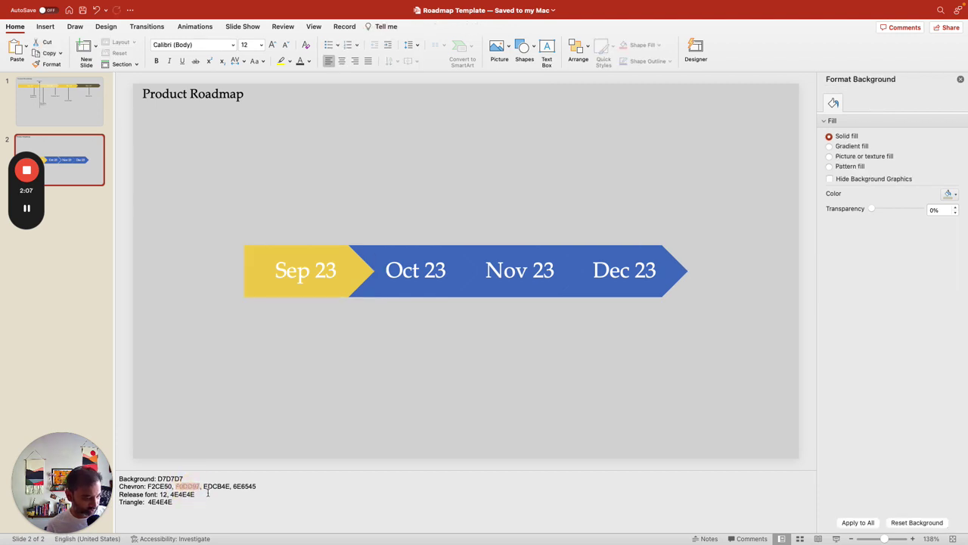
pyautogui.click(417, 288)
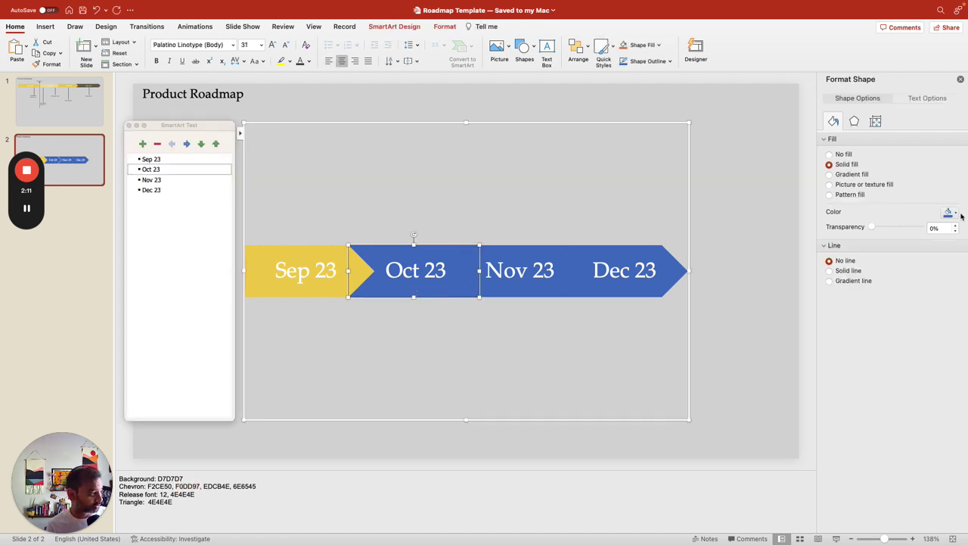
pyautogui.click(957, 214)
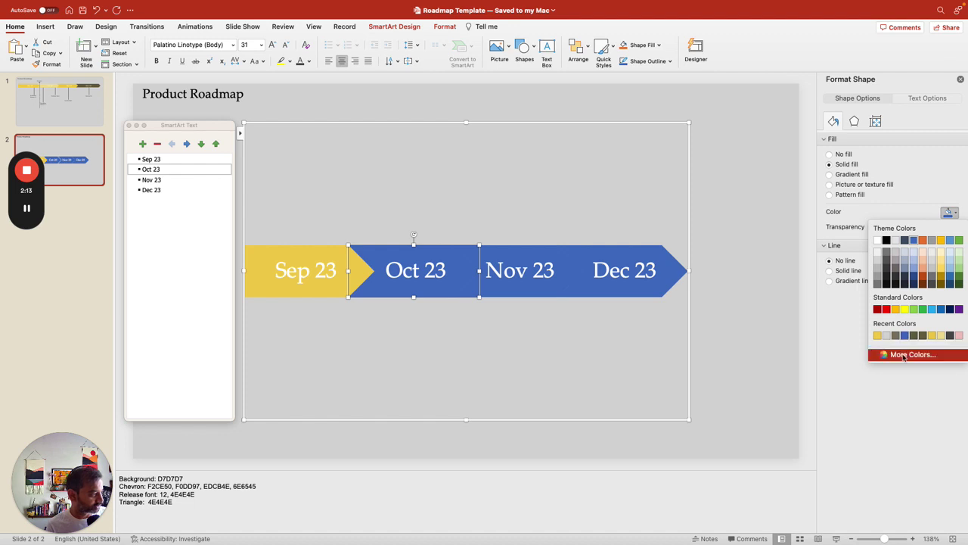
pyautogui.click(903, 356)
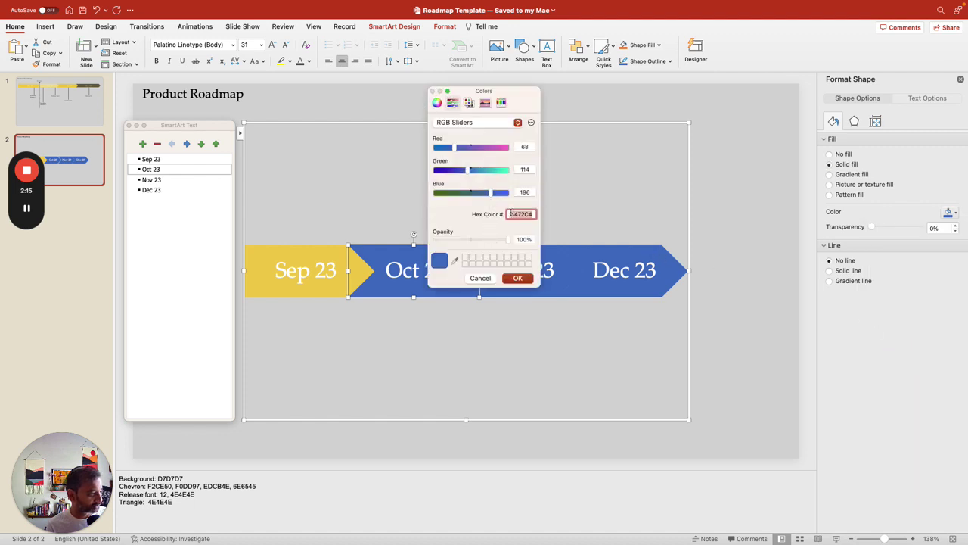
pyautogui.write('F0DD97')
pyautogui.click(516, 280)
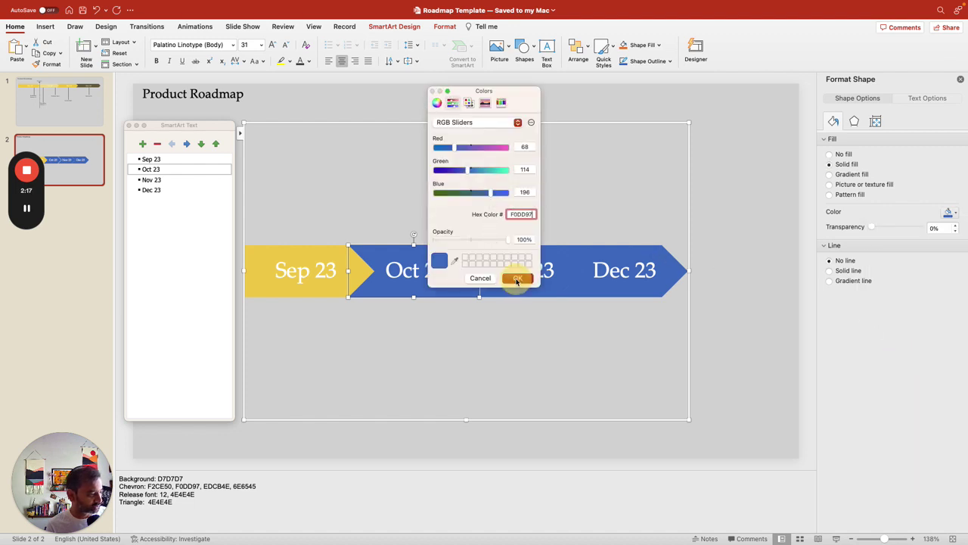
# - Fill the Nov 23 chevron with hex color EDCB4E, copied from the slide notes
pyautogui.click(208, 485)
pyautogui.doubleClick(207, 486)
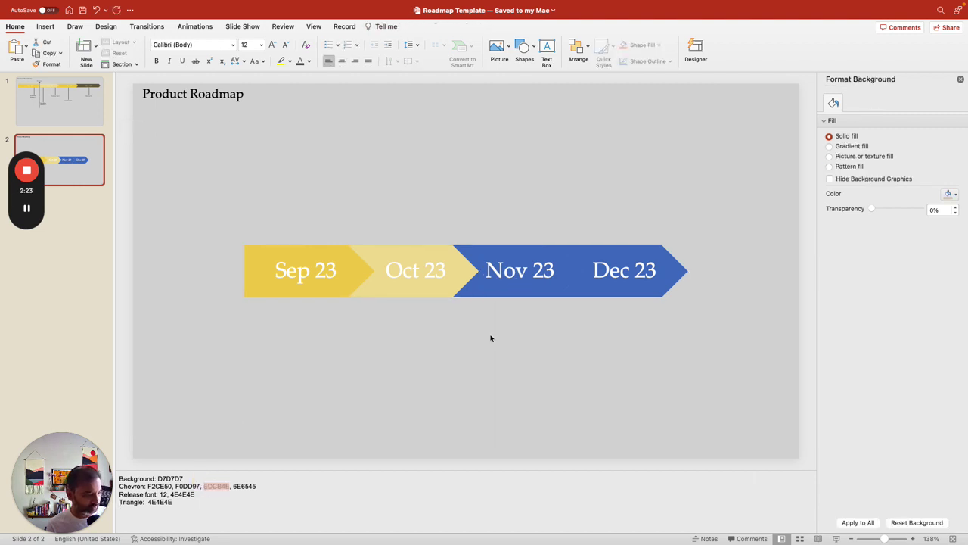
pyautogui.click(529, 300)
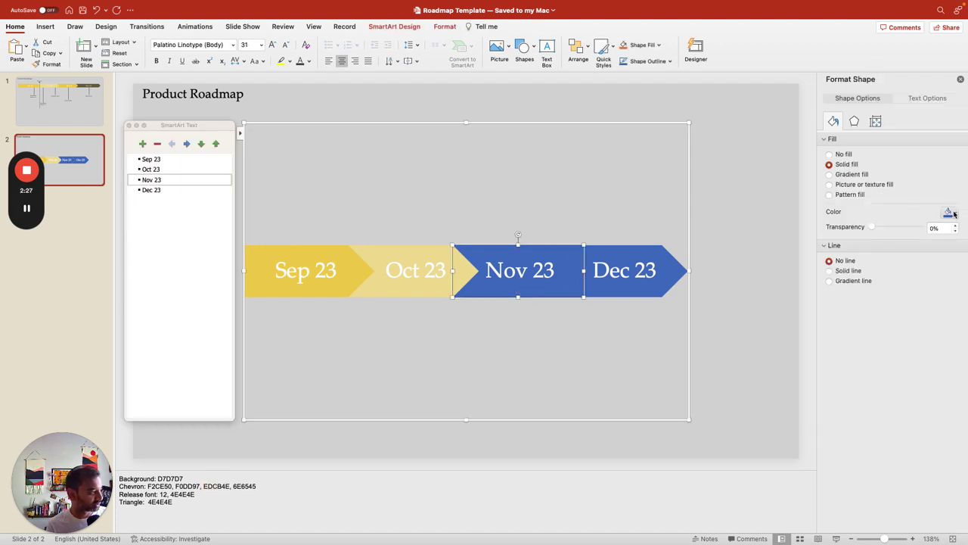
pyautogui.click(958, 212)
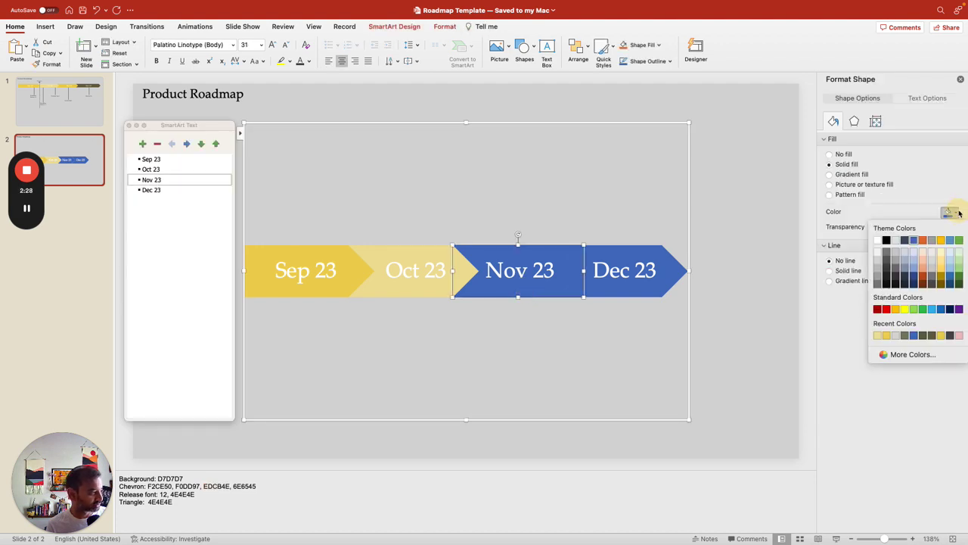
pyautogui.click(909, 354)
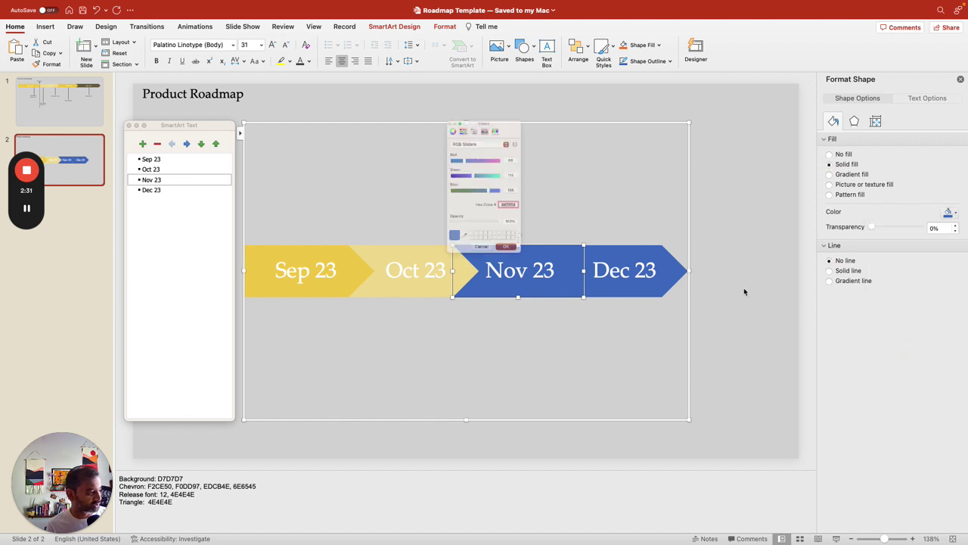
pyautogui.write('EDCB4E')
pyautogui.click(517, 279)
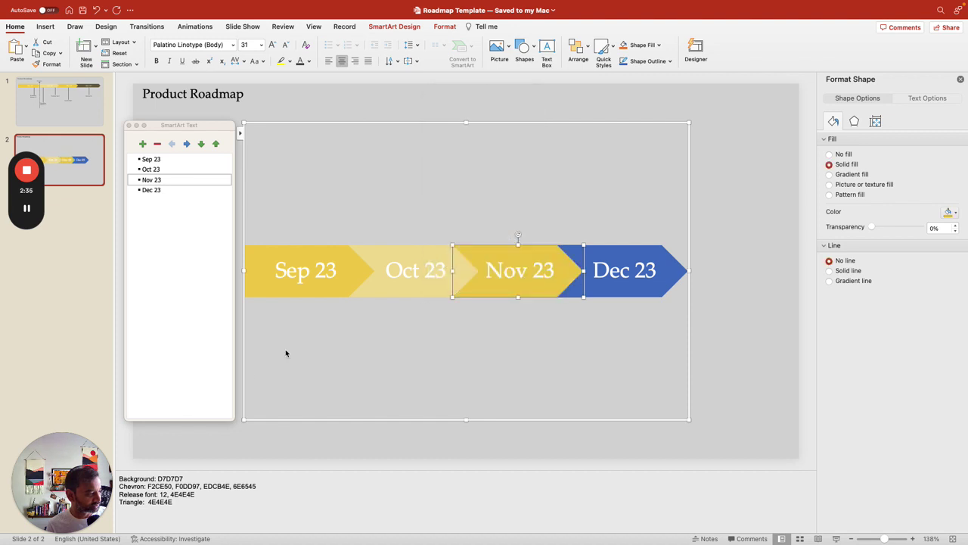
# - Fill the Dec 23 chevron with hex color 6E6545 from the slide notes and deselect the graphic
pyautogui.doubleClick(247, 485)
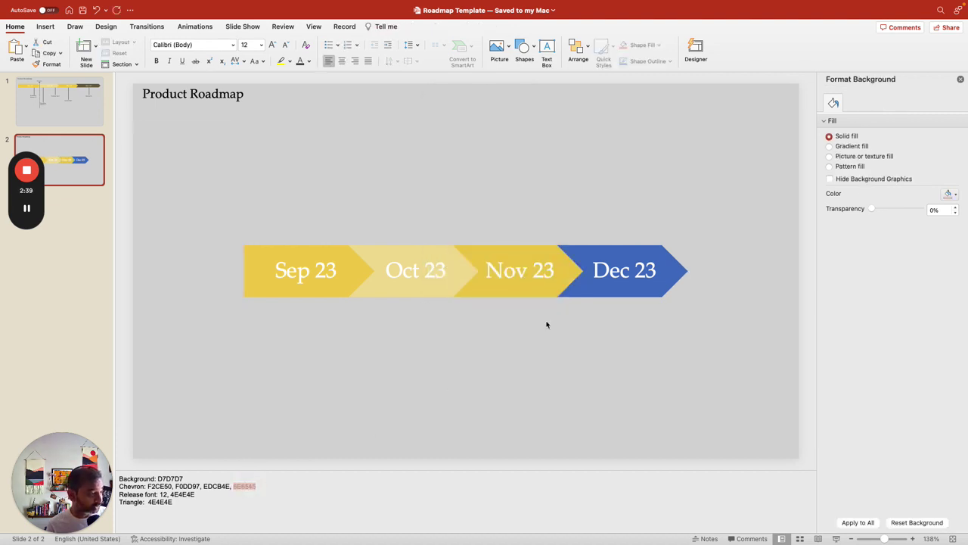
pyautogui.click(608, 297)
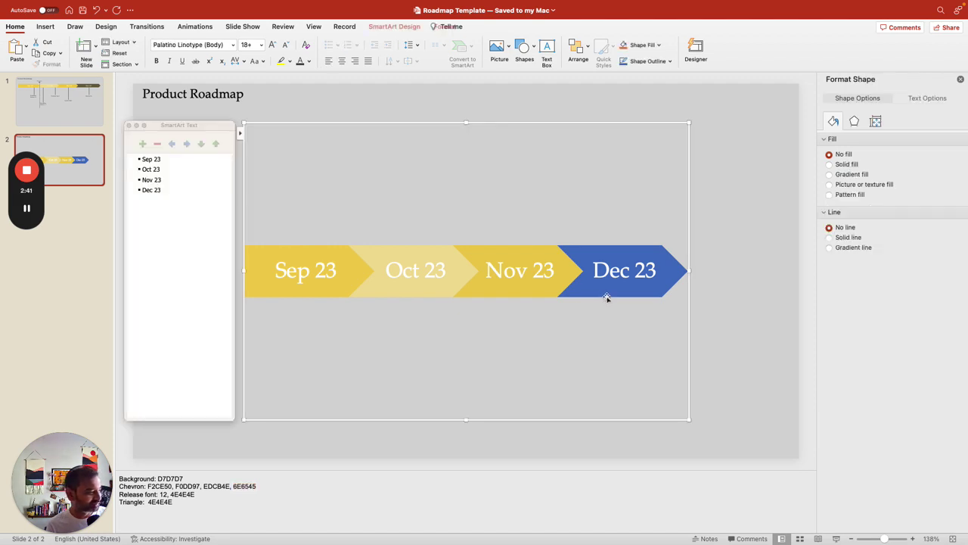
pyautogui.click(607, 297)
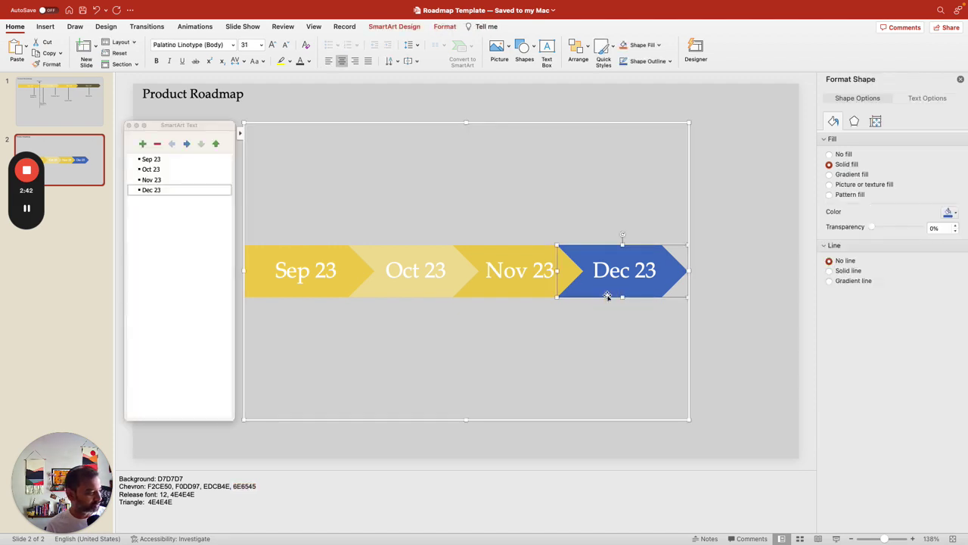
pyautogui.click(954, 213)
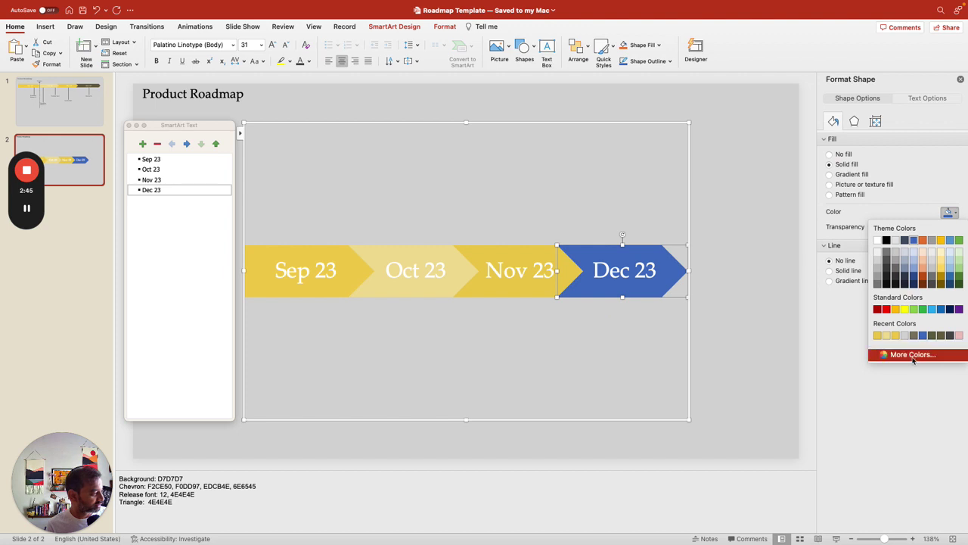
pyautogui.click(913, 355)
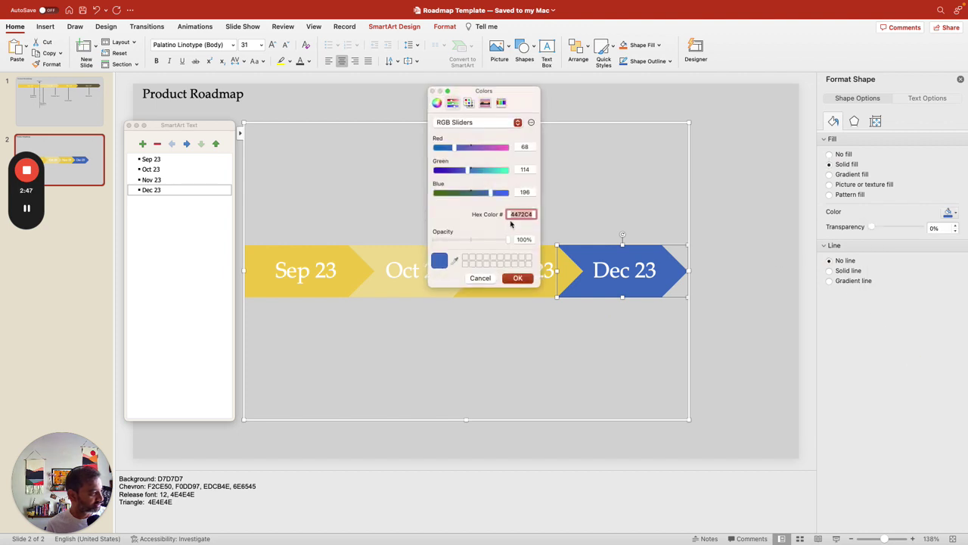
pyautogui.write('6E6545')
pyautogui.click(518, 277)
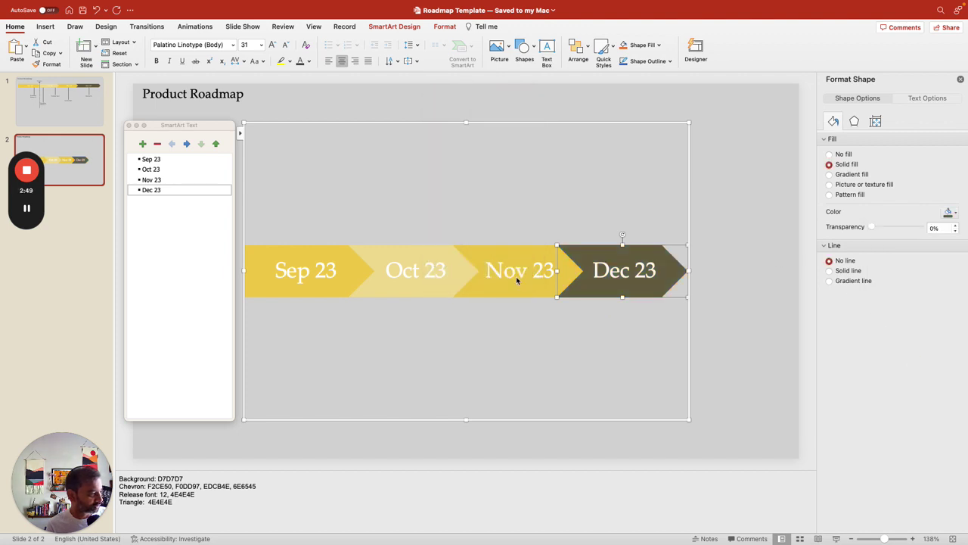
pyautogui.click(381, 453)
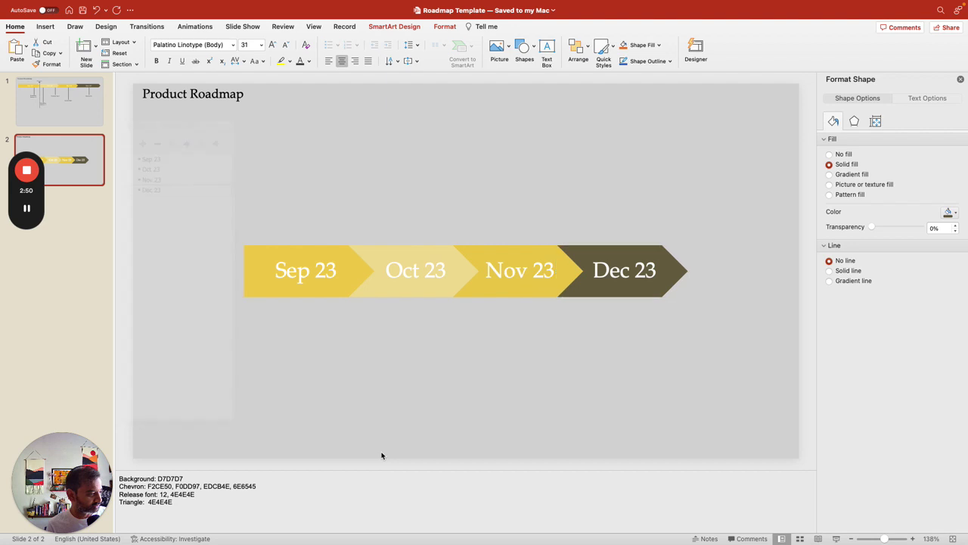
# - Hide the SmartArt text pane and shorten the graphic's frame from its lower edge into a narrow band below the title
pyautogui.click(352, 255)
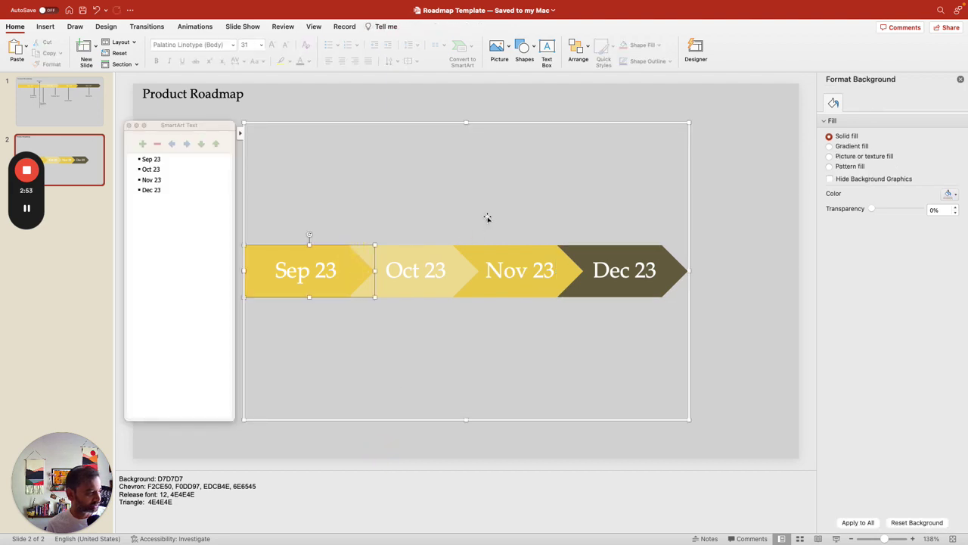
pyautogui.click(487, 121)
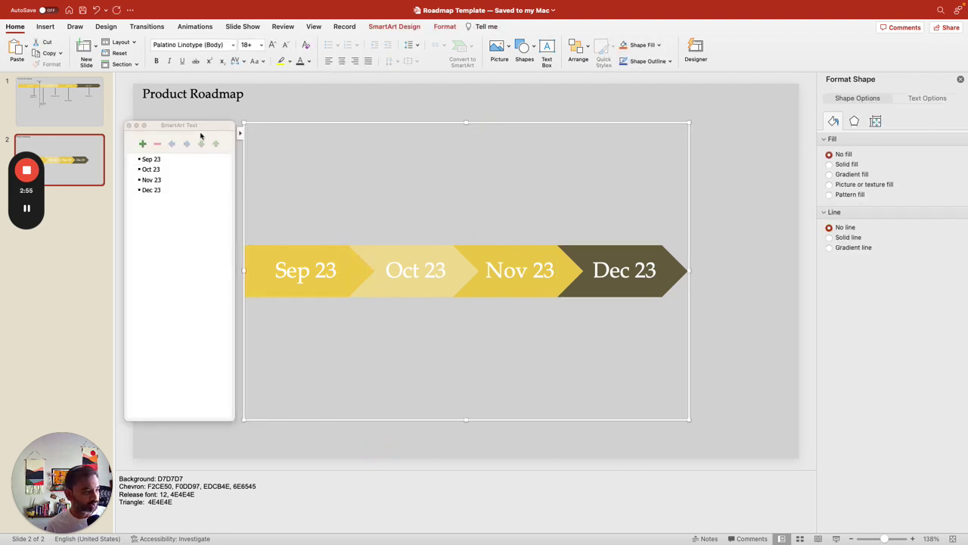
pyautogui.click(240, 135)
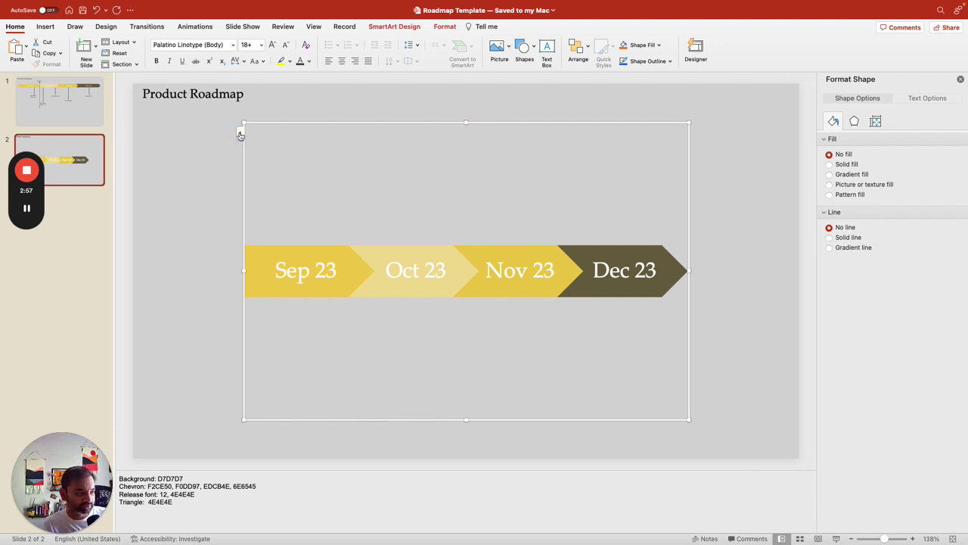
pyautogui.moveTo(466, 419); pyautogui.dragTo(461, 167)
# - Set the chevron labels' font size to 16 and make the chevron band slimmer
pyautogui.click(261, 45)
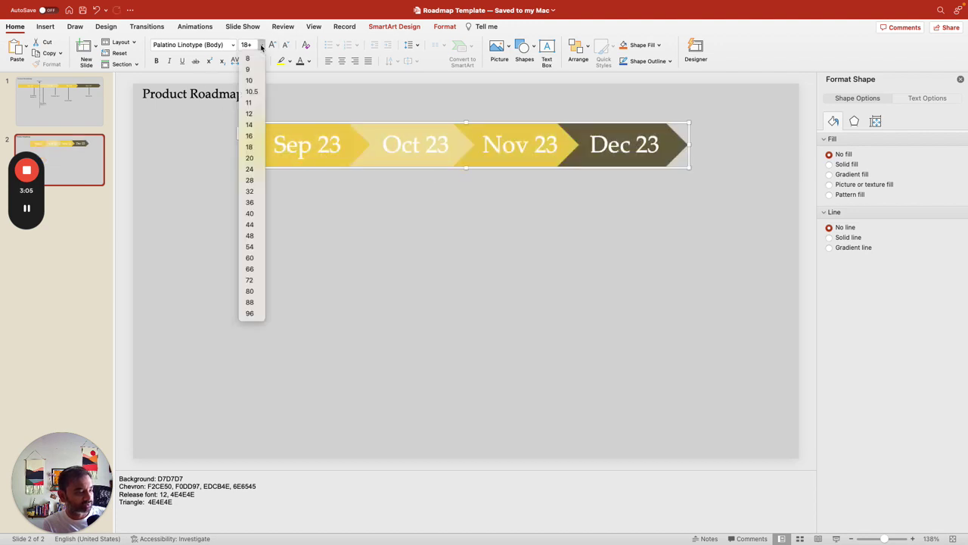
pyautogui.click(249, 136)
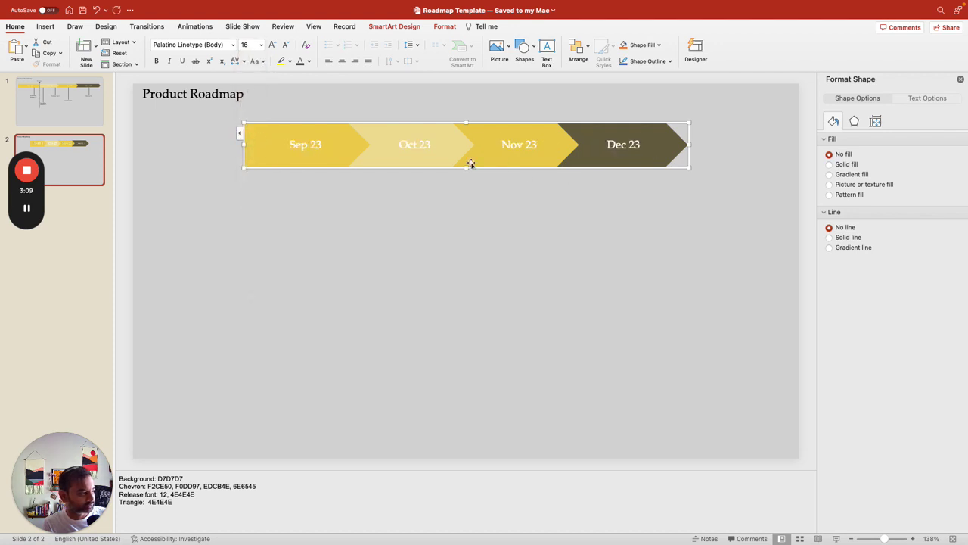
pyautogui.moveTo(465, 168); pyautogui.dragTo(465, 151)
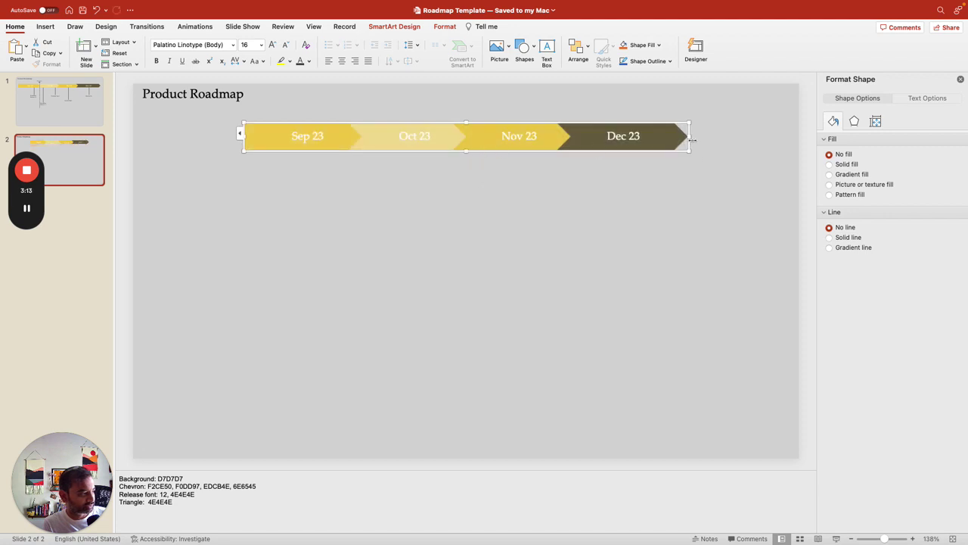
# - Widen the chevron timeline to span nearly the full slide, reduce its height slightly and place it a little lower beneath the title
pyautogui.moveTo(689, 136); pyautogui.dragTo(790, 157)
pyautogui.moveTo(245, 150); pyautogui.dragTo(151, 149)
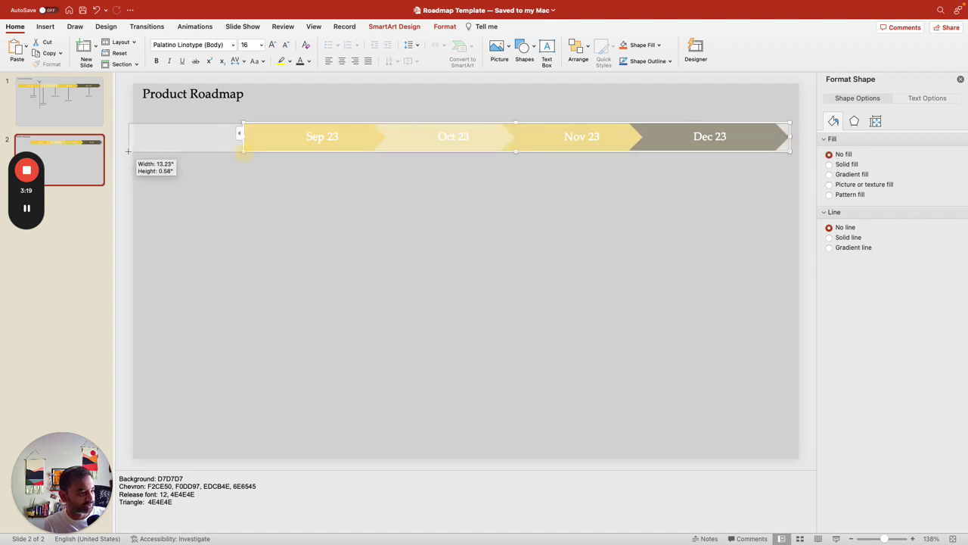
pyautogui.moveTo(127, 151); pyautogui.dragTo(129, 151)
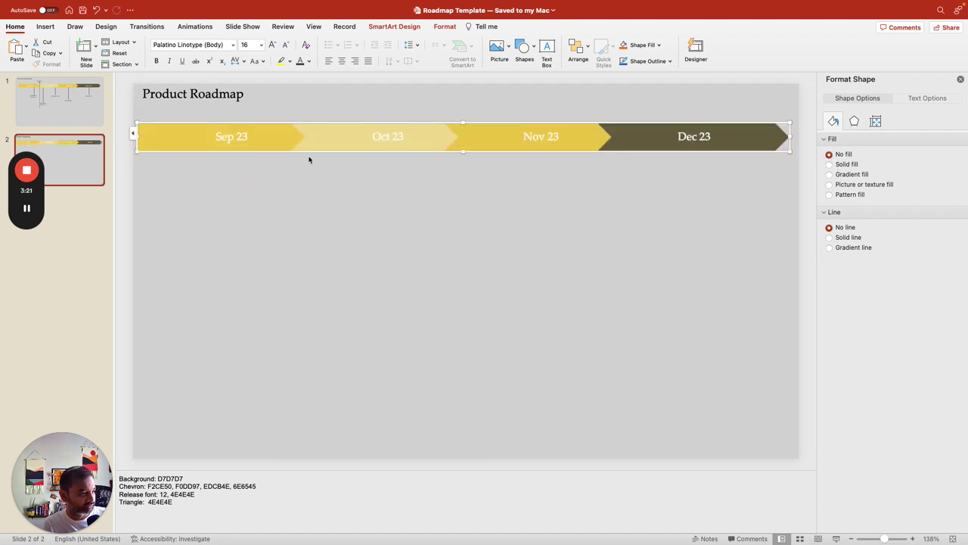
pyautogui.moveTo(461, 153); pyautogui.dragTo(454, 161)
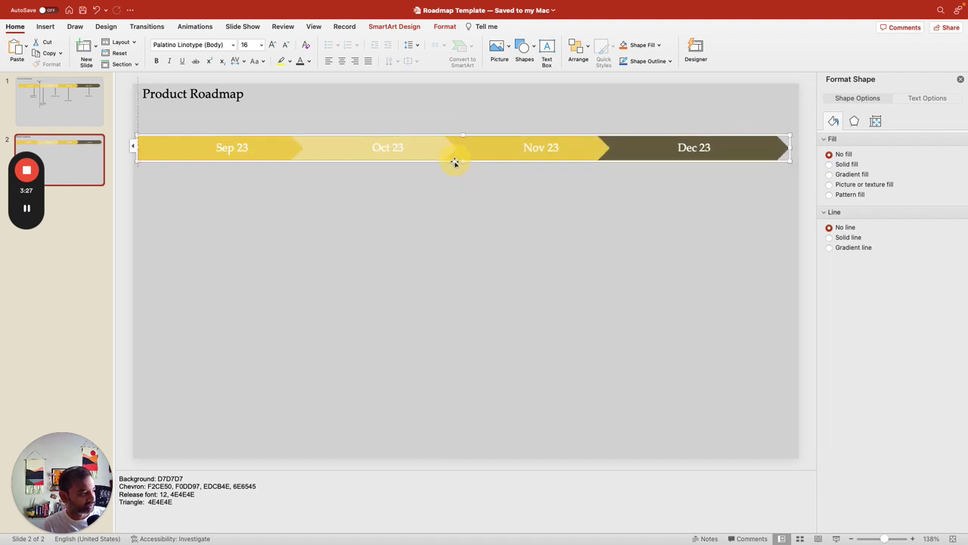
pyautogui.click(328, 214)
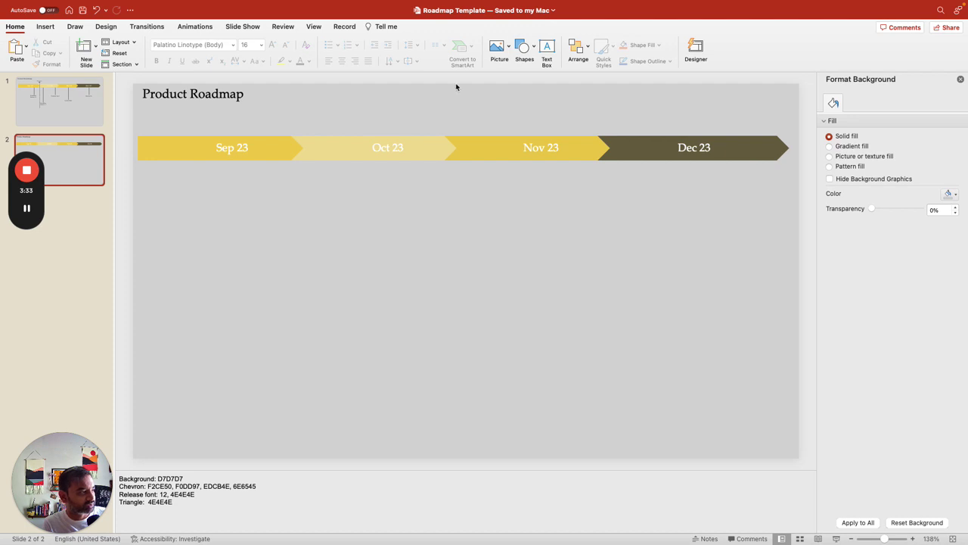
# - Draw a vertical line about 1.42" long down from the lower edge of the Sep 23 chevron and color it dark gray
pyautogui.click(523, 47)
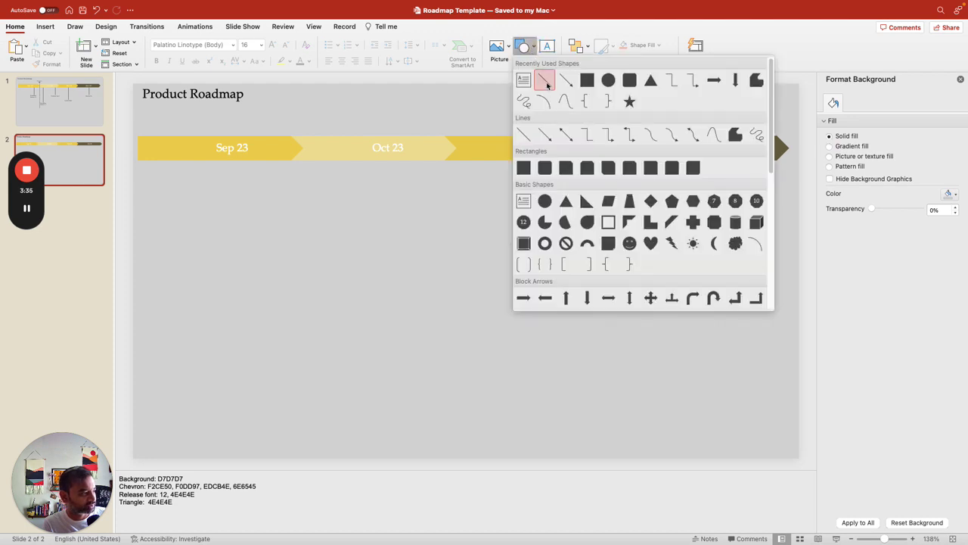
pyautogui.click(546, 83)
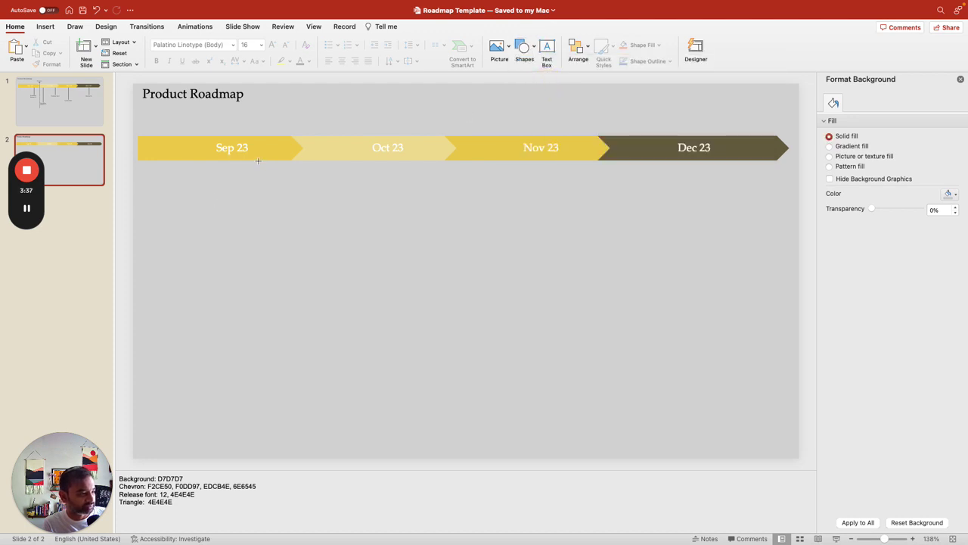
pyautogui.moveTo(258, 160); pyautogui.dragTo(260, 231)
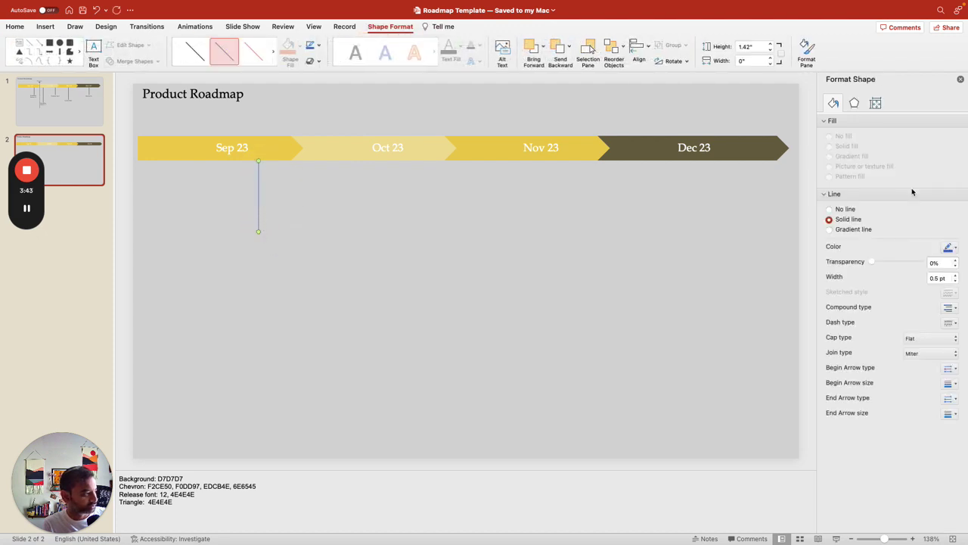
pyautogui.click(957, 250)
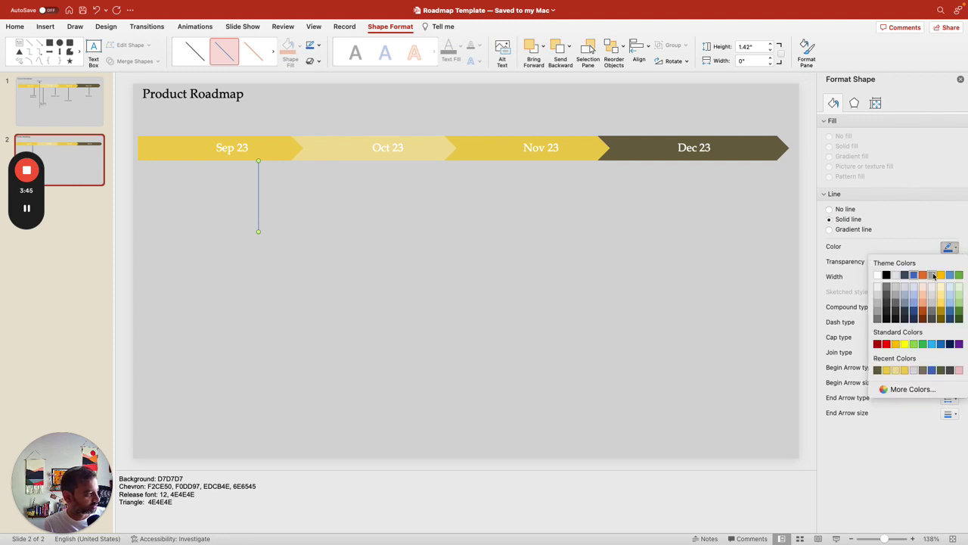
pyautogui.click(946, 370)
pyautogui.click(299, 239)
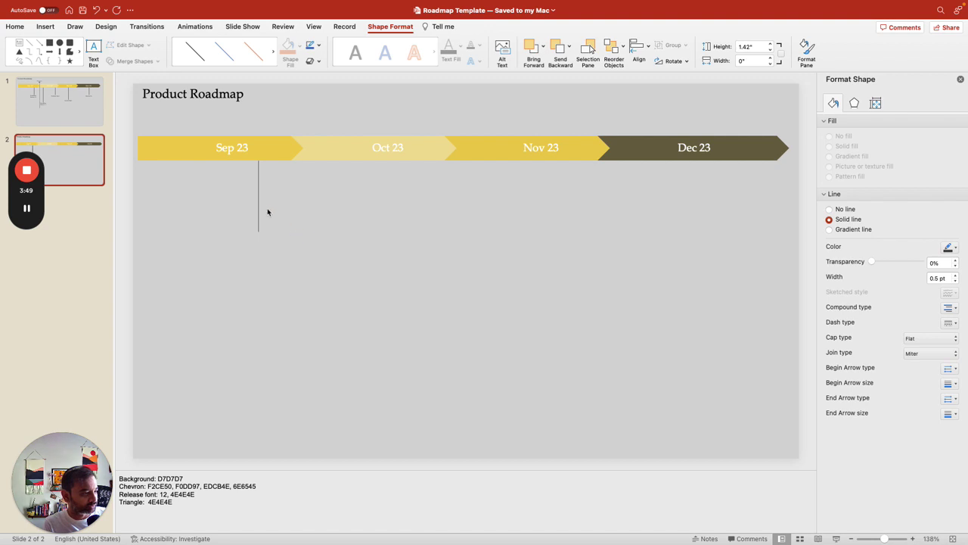
# - Duplicate the Product Roadmap title text box and place the copy at the lower end of the vertical line
pyautogui.click(219, 94)
pyautogui.press('Escape')
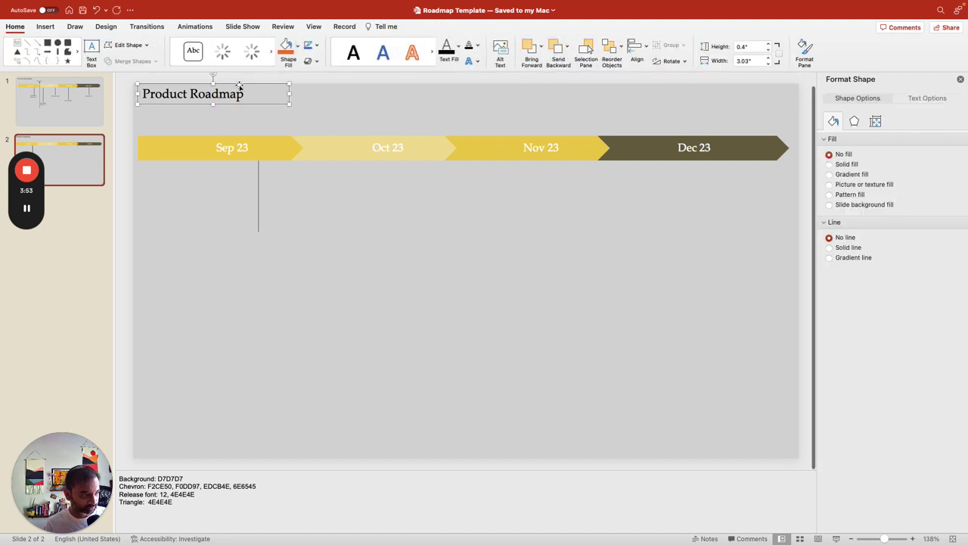
pyautogui.press('super+c')
pyautogui.press('super+v')
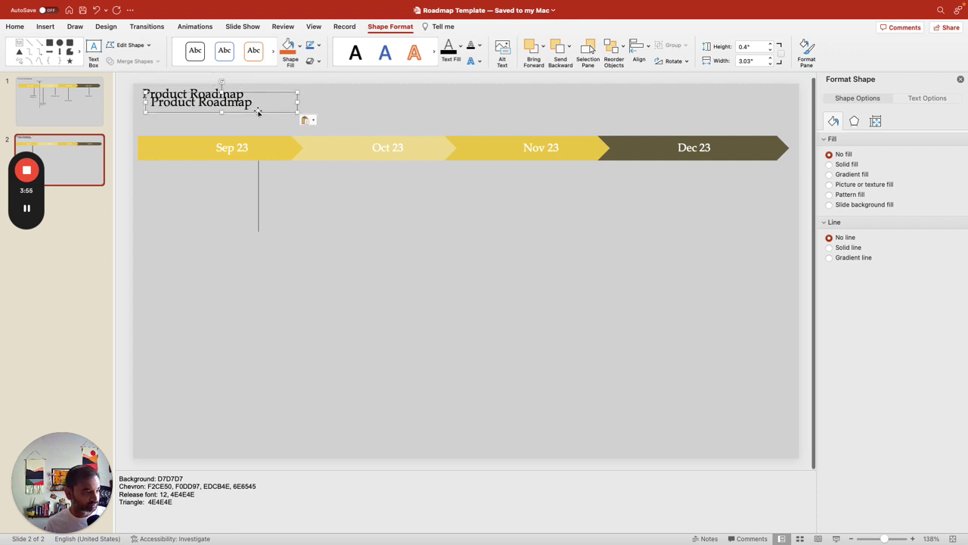
pyautogui.moveTo(259, 110); pyautogui.dragTo(323, 252)
# - Replace the copied text box's text with "Launch"
pyautogui.tripleClick(242, 244)
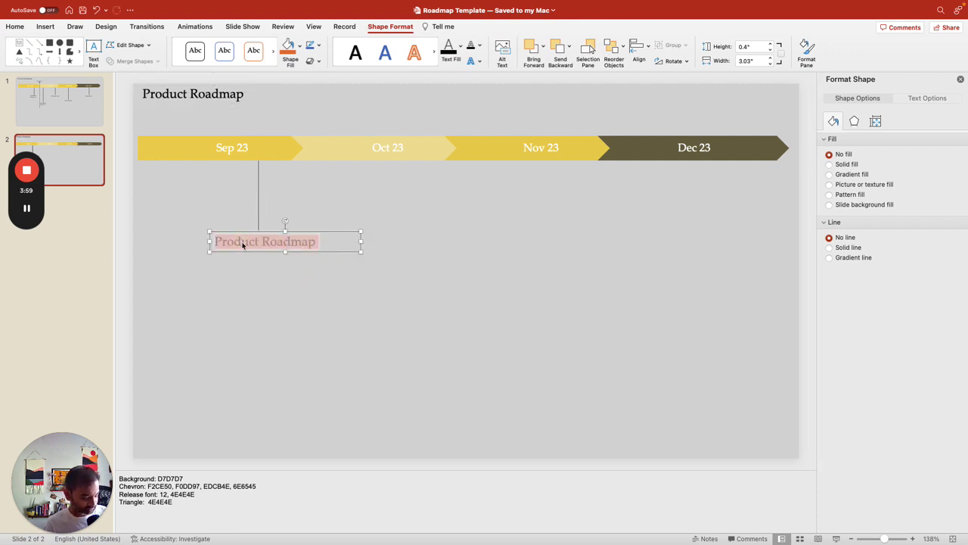
pyautogui.write('Layn')
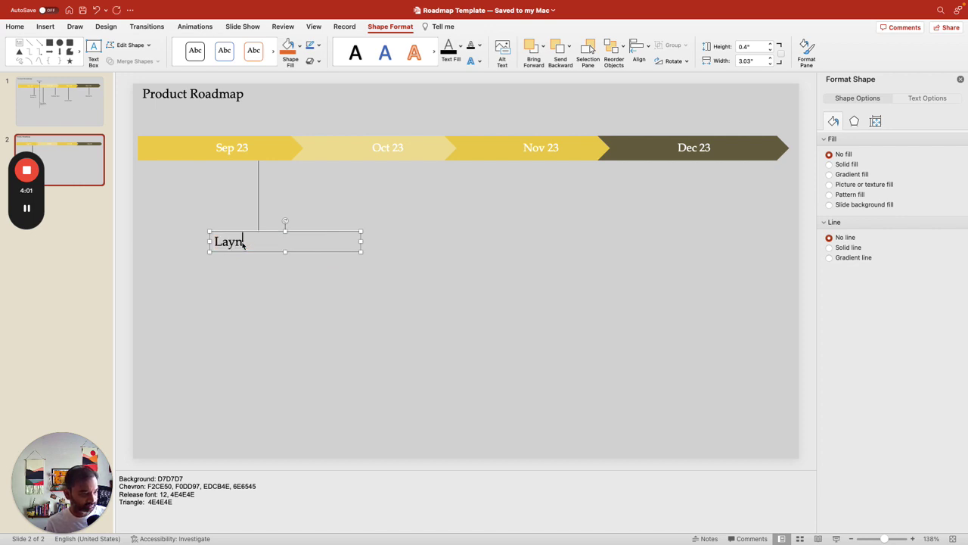
pyautogui.press('BackSpace')
pyautogui.press('BackSpace')
pyautogui.press('BackSpace')
pyautogui.write('unch')
# - Set the Launch label's font size to 16, then narrow its text box to fit the word and center it under the line
pyautogui.doubleClick(243, 244)
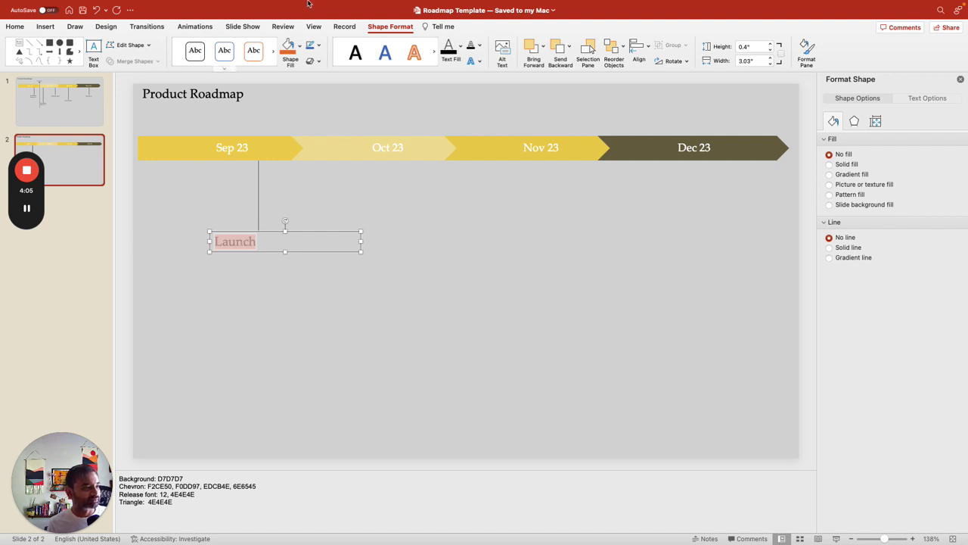
pyautogui.click(15, 27)
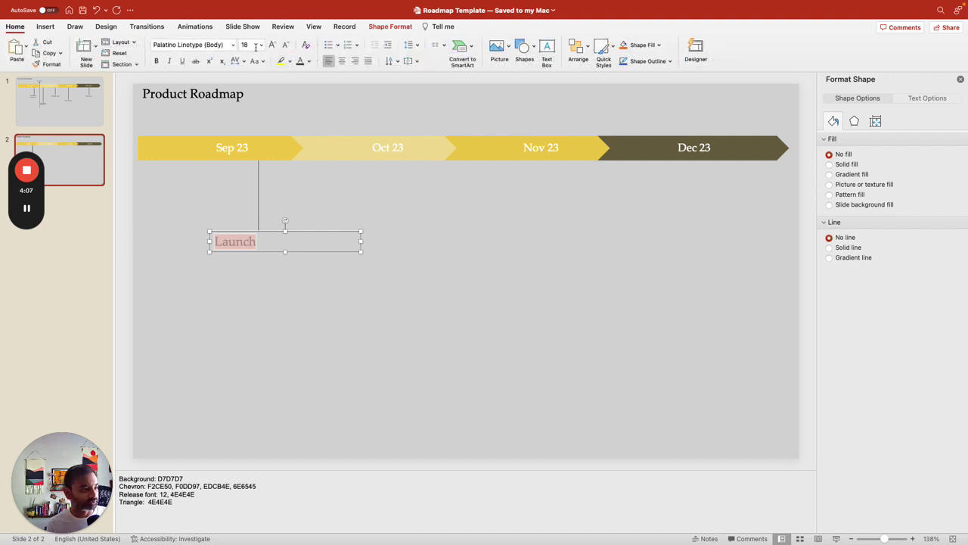
pyautogui.click(261, 44)
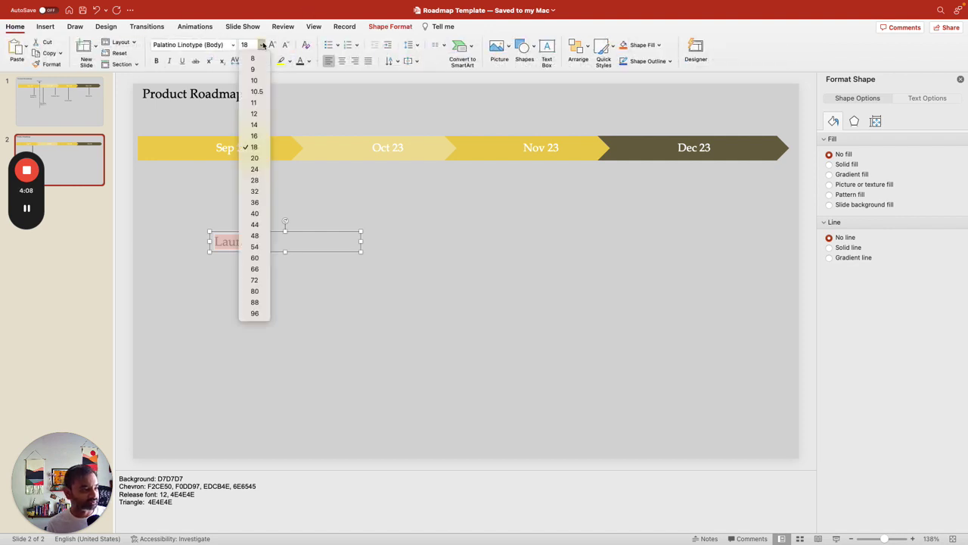
pyautogui.click(254, 136)
pyautogui.moveTo(354, 252); pyautogui.dragTo(277, 253)
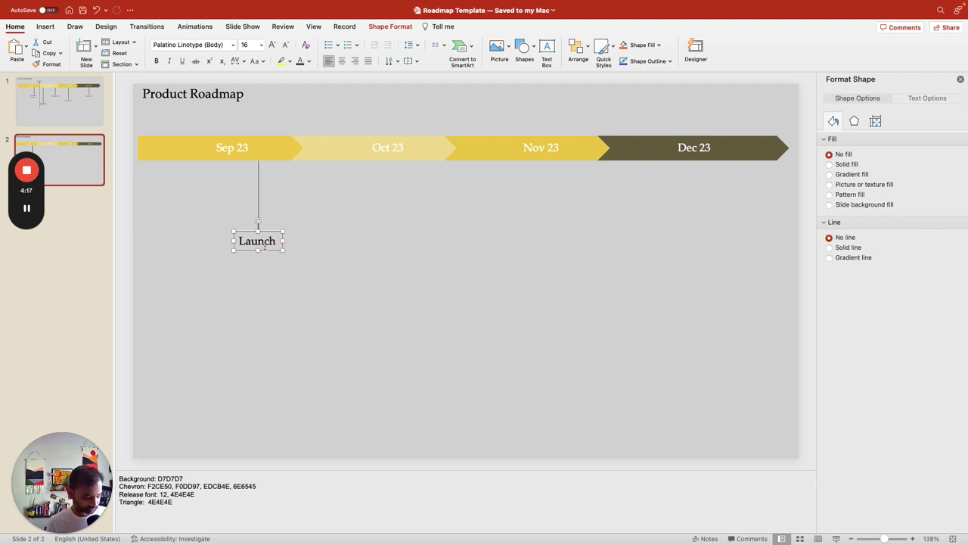
# - Make the Launch label bold and set its font color to the release font hex 4E4E4E from the slide notes
pyautogui.press('super+b')
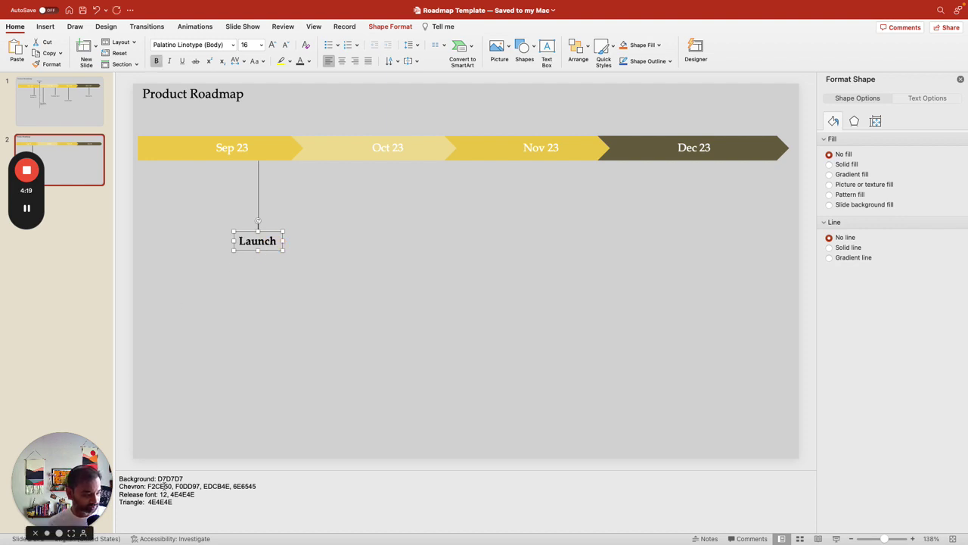
pyautogui.click(170, 496)
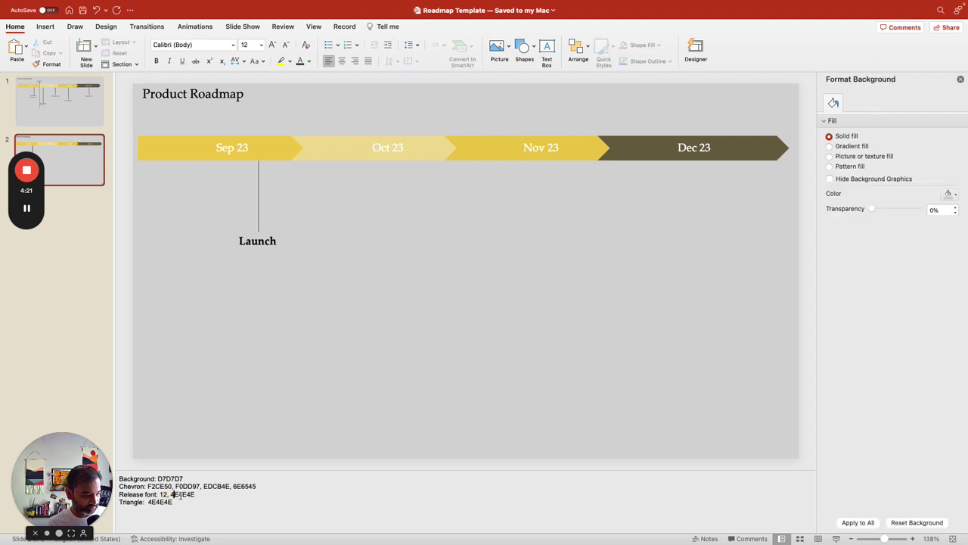
pyautogui.moveTo(171, 495)
pyautogui.mouseDown()
pyautogui.moveTo(192, 489)
pyautogui.moveTo(188, 499)
pyautogui.mouseUp()
pyautogui.press('super+c')
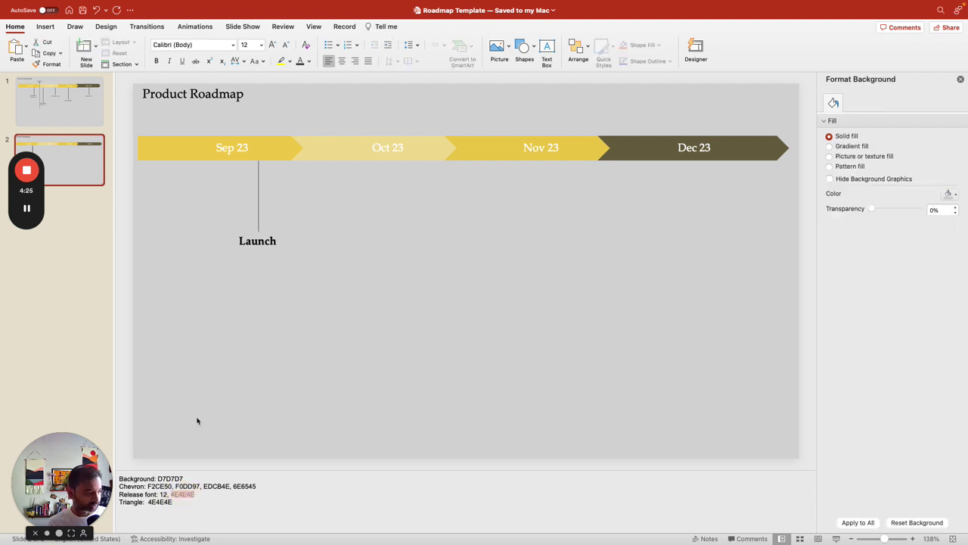
pyautogui.click(257, 241)
pyautogui.doubleClick(257, 241)
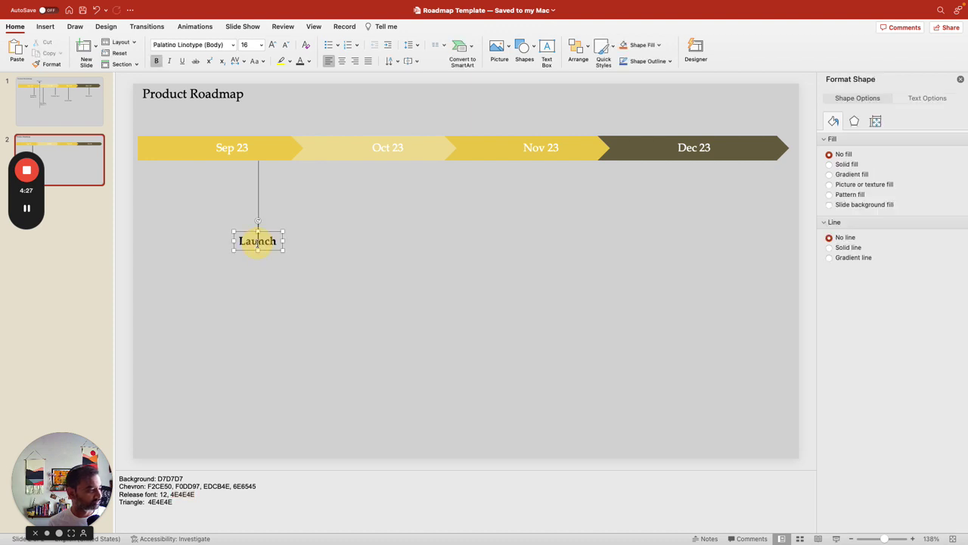
pyautogui.click(308, 61)
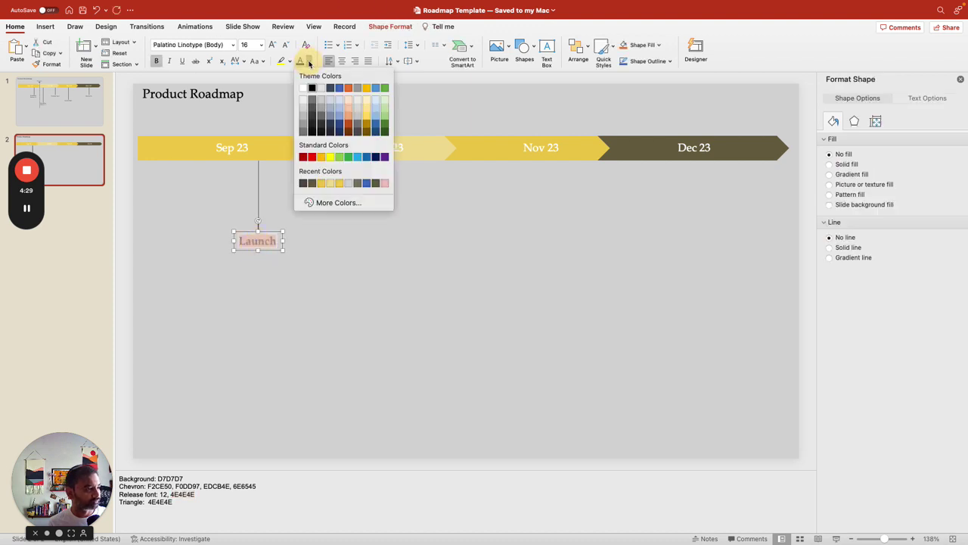
pyautogui.click(338, 203)
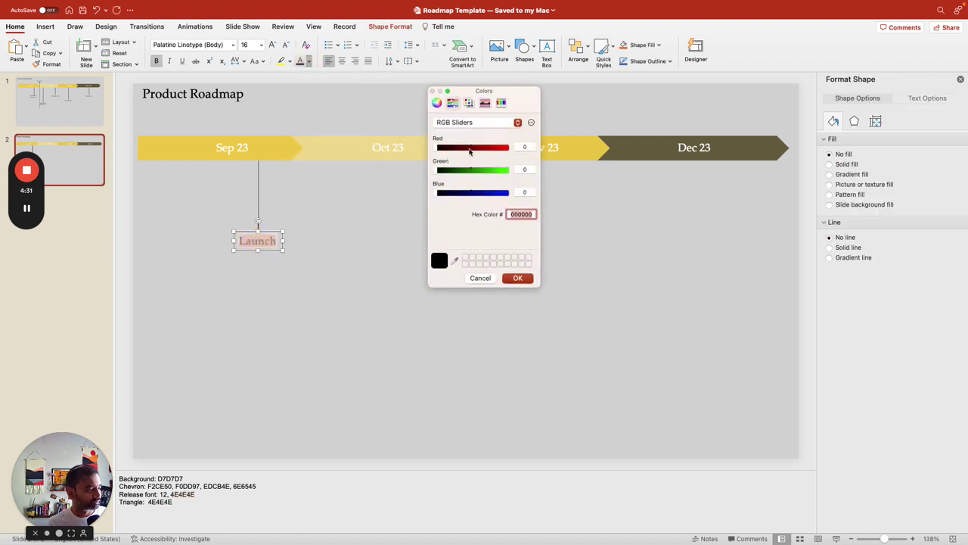
pyautogui.press('super+v')
pyautogui.click(517, 278)
pyautogui.click(286, 266)
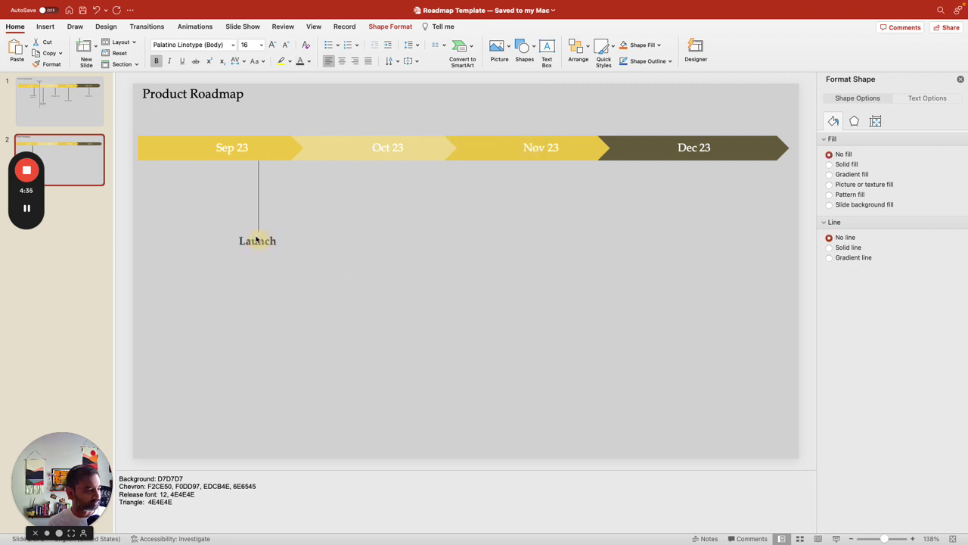
# - Duplicate the Launch line together with its label and place the copy under the start of the Oct 23 chevron
pyautogui.click(258, 242)
pyautogui.moveTo(276, 248); pyautogui.dragTo(274, 248)
pyautogui.keyDown('shift'); pyautogui.click(257, 207); pyautogui.keyUp('shift')
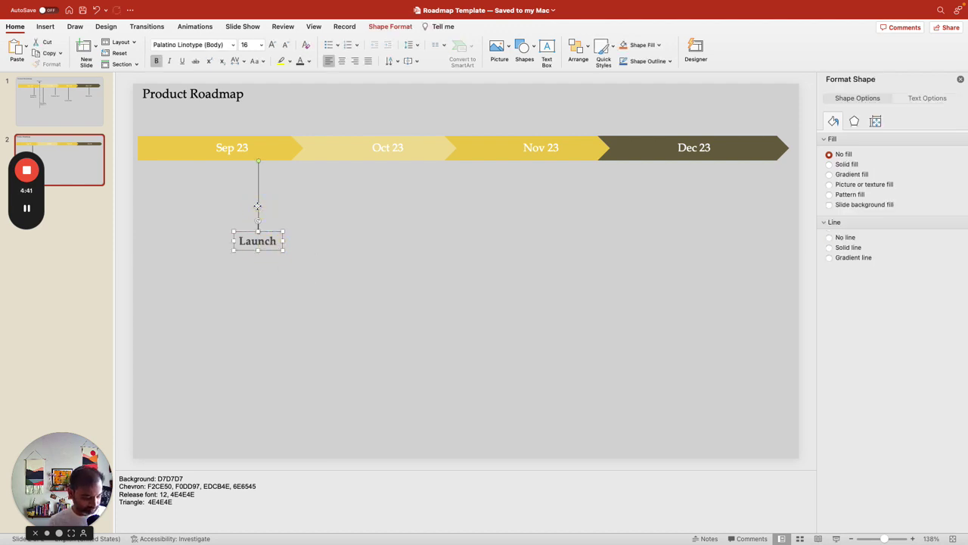
pyautogui.press('super+d')
pyautogui.moveTo(267, 208); pyautogui.dragTo(328, 197)
pyautogui.click(376, 206)
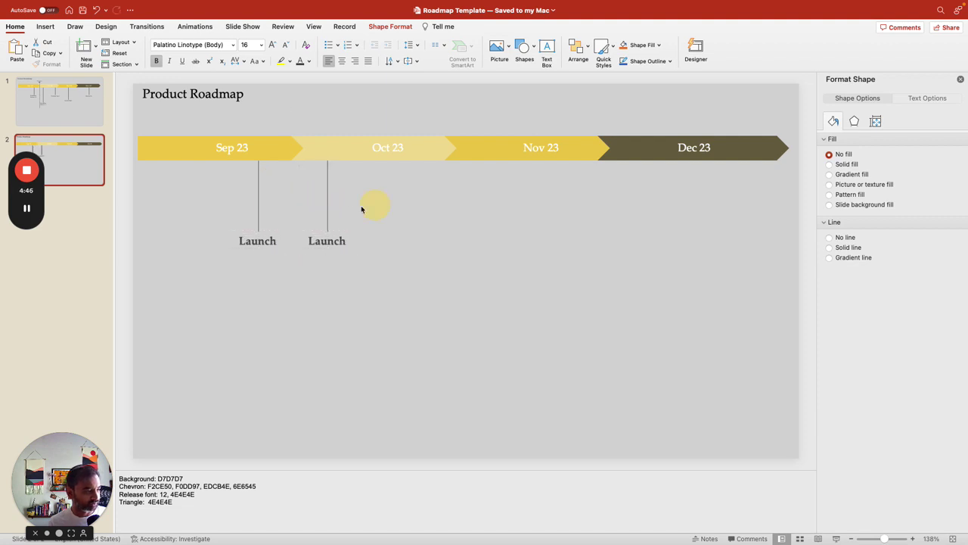
# - Shorten the copied line under Oct 23 and move its label up to the line's lower end
pyautogui.click(327, 229)
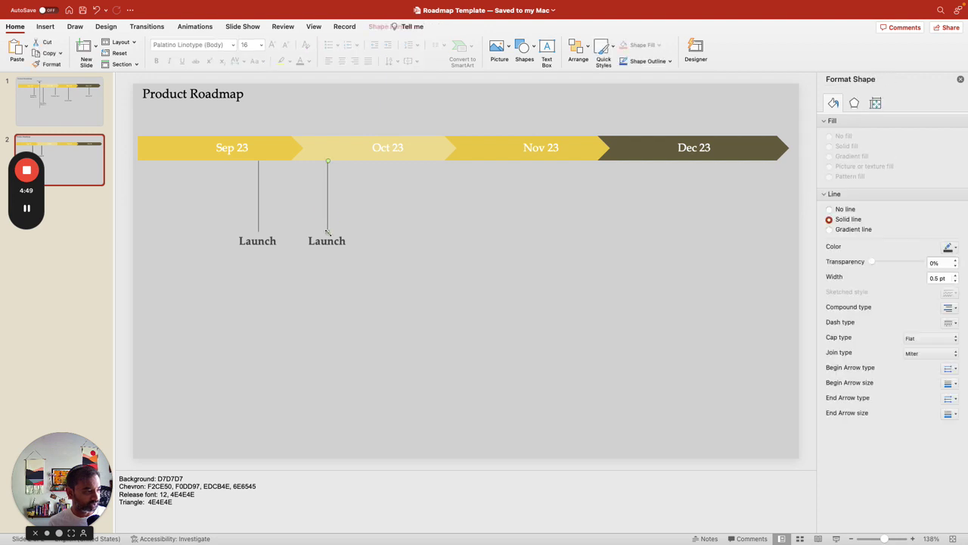
pyautogui.moveTo(326, 230); pyautogui.dragTo(318, 208)
pyautogui.click(320, 236)
# - Replace the copied label's text with "Customer Training" and widen its text box so each word fits on one line
pyautogui.doubleClick(318, 211)
pyautogui.write('Customer Roadmap')
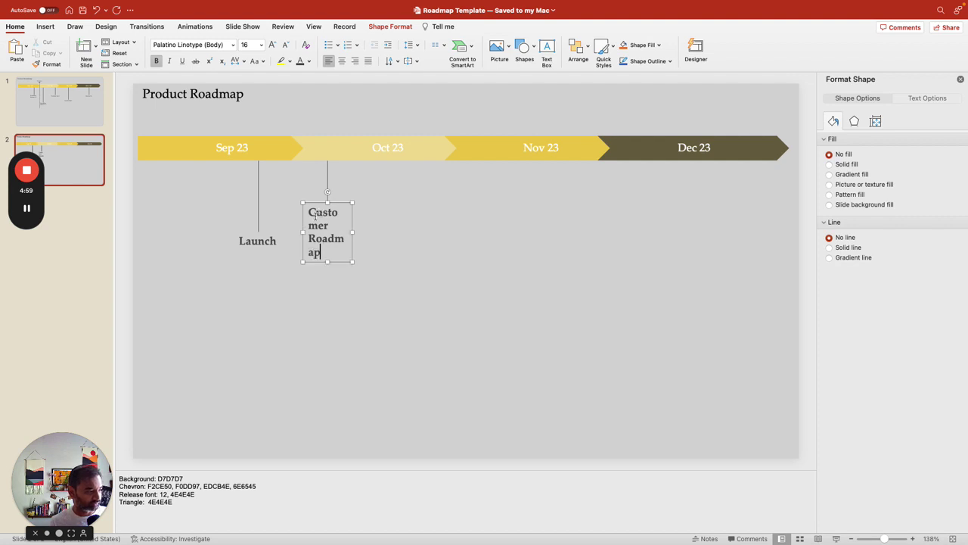
pyautogui.moveTo(351, 263); pyautogui.dragTo(337, 235)
pyautogui.doubleClick(331, 225)
pyautogui.write('Training')
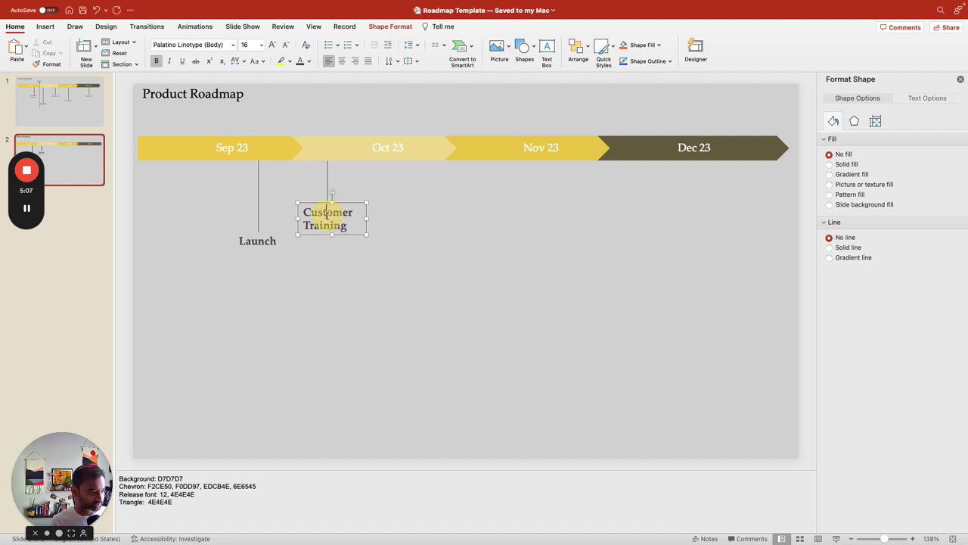
# - Center the Customer Training text within its box and align the box centrally under the shortened line
pyautogui.press('super+e')
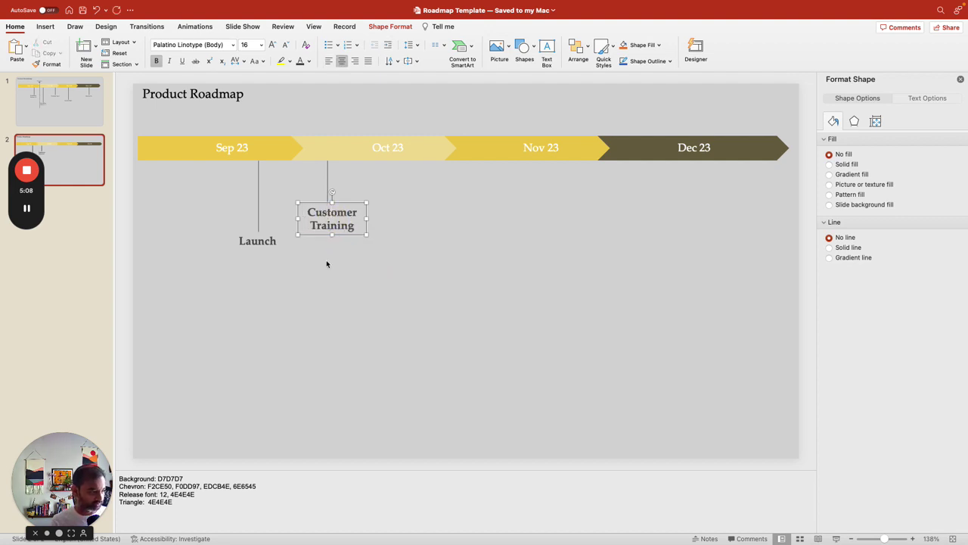
pyautogui.moveTo(318, 203); pyautogui.dragTo(314, 203)
pyautogui.click(327, 178)
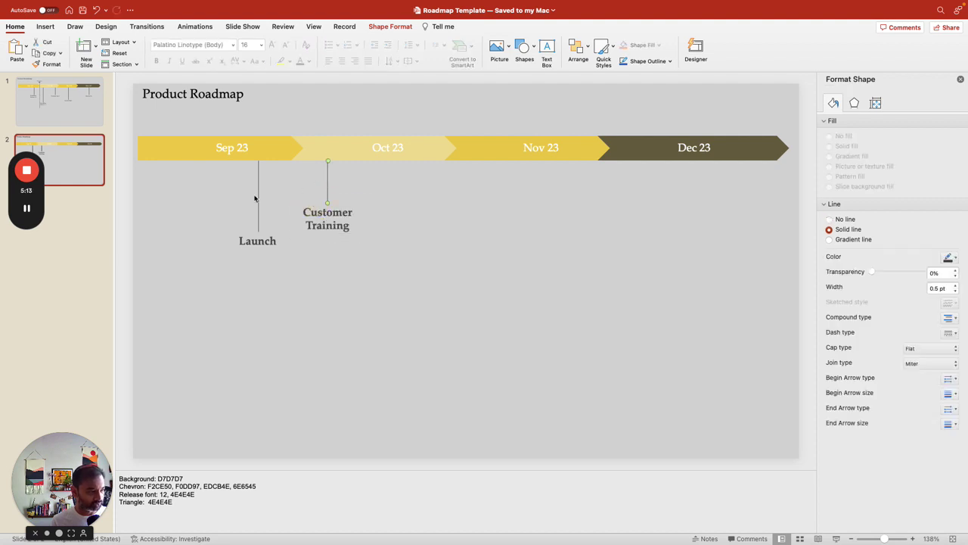
# - Duplicate the Launch line and label and place the copy under the far end of the Oct 23 chevron
pyautogui.click(250, 242)
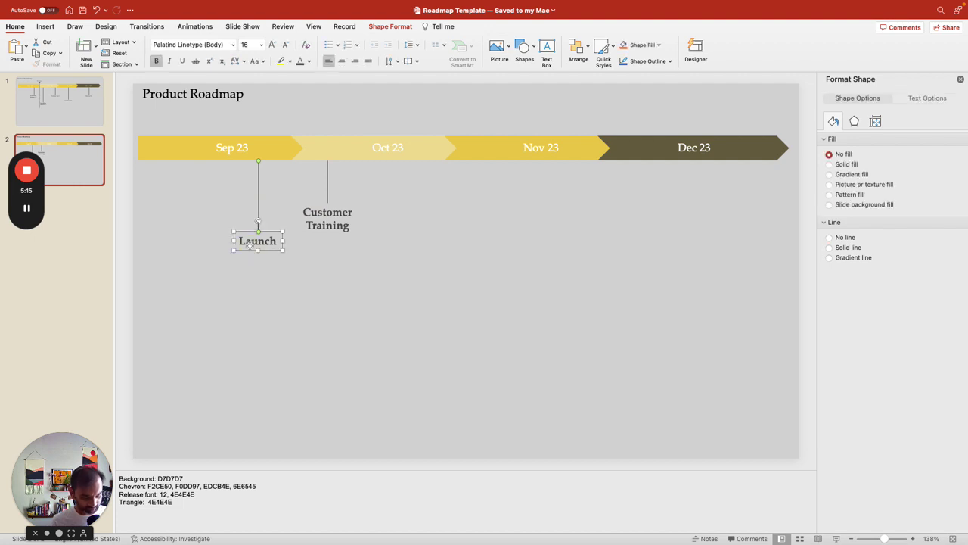
pyautogui.press('super+d')
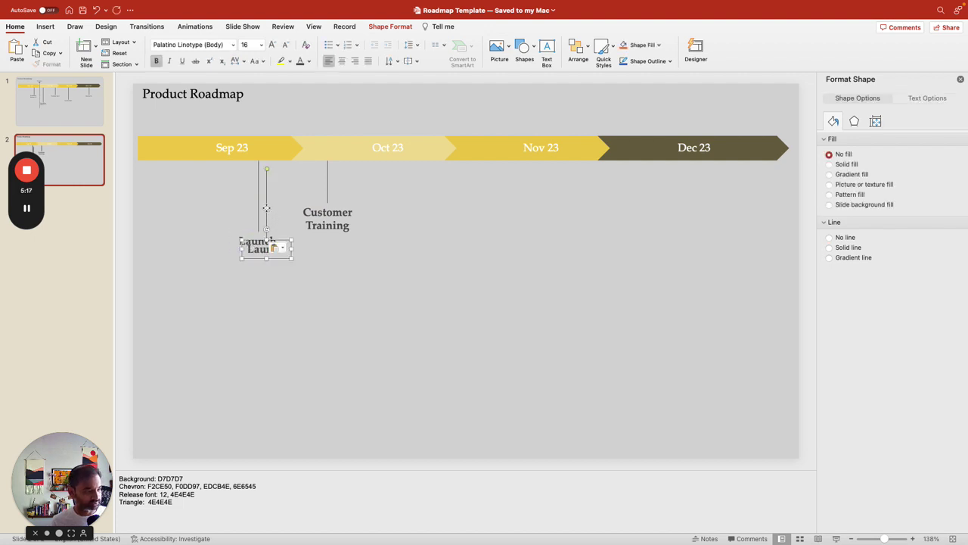
pyautogui.moveTo(266, 208); pyautogui.dragTo(432, 198)
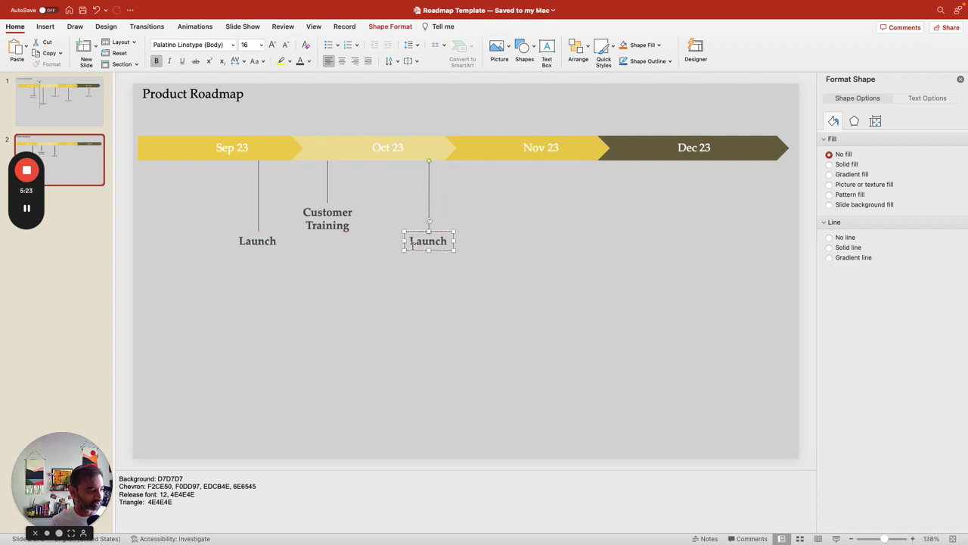
# - Change the new label's text to "Investor Meet", fitting the box to whole words and centering the text under the line
pyautogui.doubleClick(415, 242)
pyautogui.write('Investor Meet')
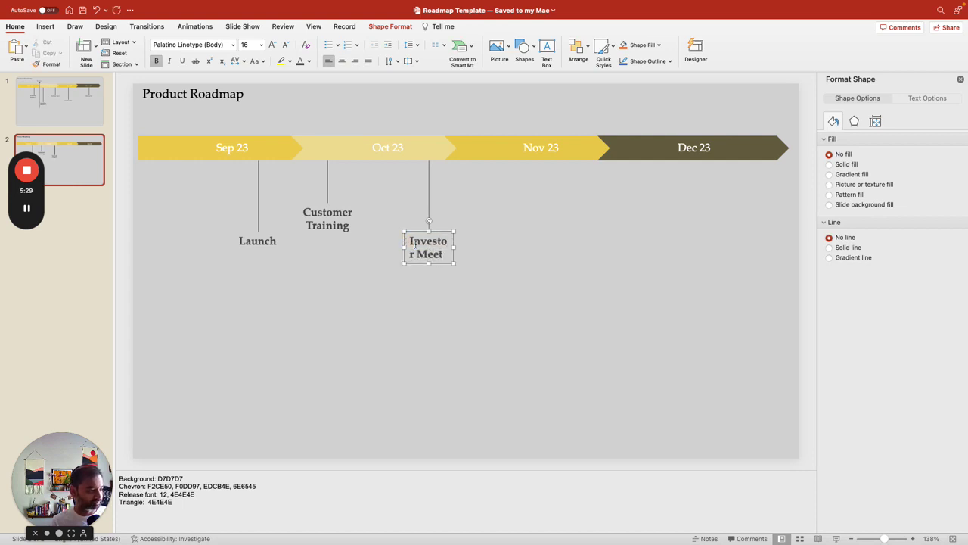
pyautogui.moveTo(455, 246); pyautogui.dragTo(439, 235)
pyautogui.press('super+e')
# - Duplicate the Investor Meet line and label and place the copy under the middle of the Dec 23 chevron
pyautogui.click(428, 206)
pyautogui.press('super+d')
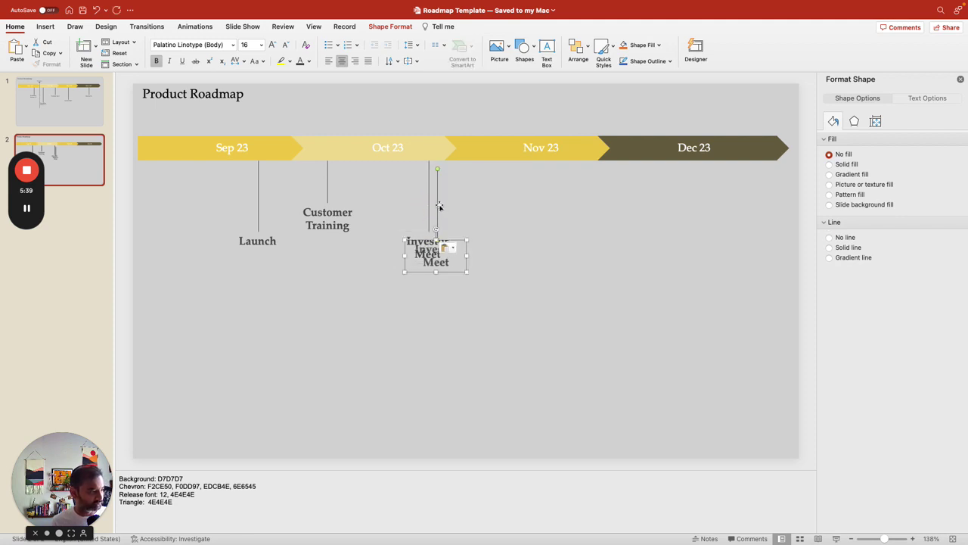
pyautogui.moveTo(439, 205); pyautogui.dragTo(702, 197)
# - Replace the text of the label under Dec 23 with "Minor Release"
pyautogui.doubleClick(696, 242)
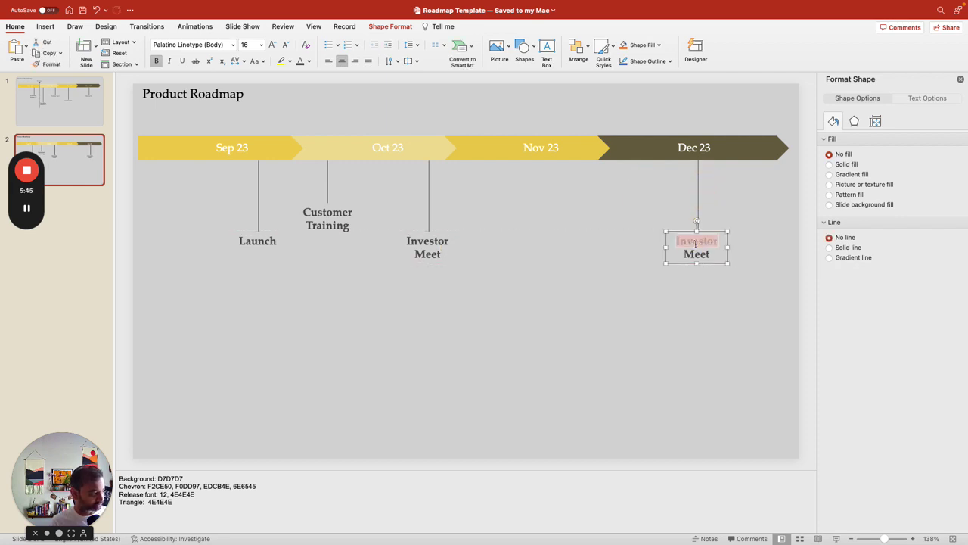
pyautogui.write('Minor')
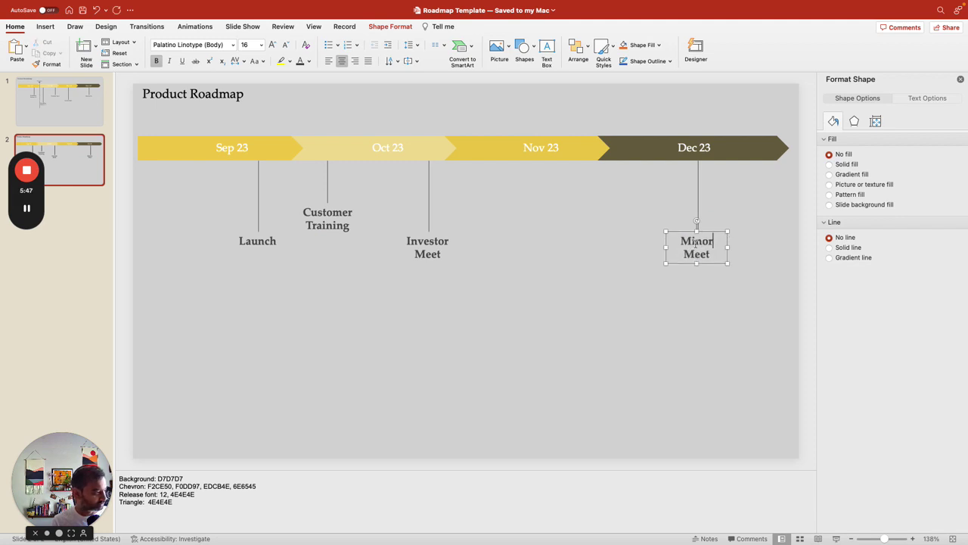
pyautogui.hotkey('alt', 'shift', 'Right')
pyautogui.write('Release')
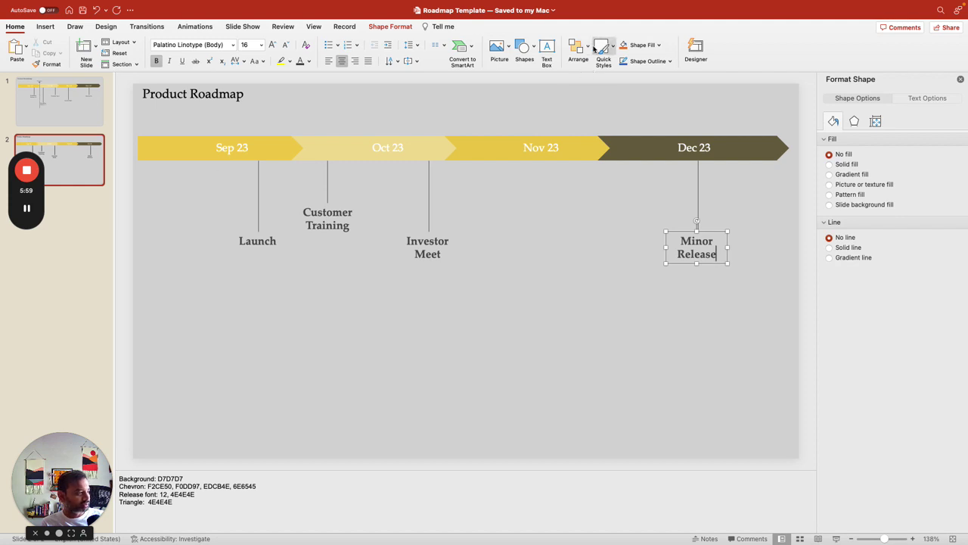
# - Draw a small triangle about 0.25" wide and 0.15" high above the start of the Sep 23 chevron
pyautogui.click(524, 46)
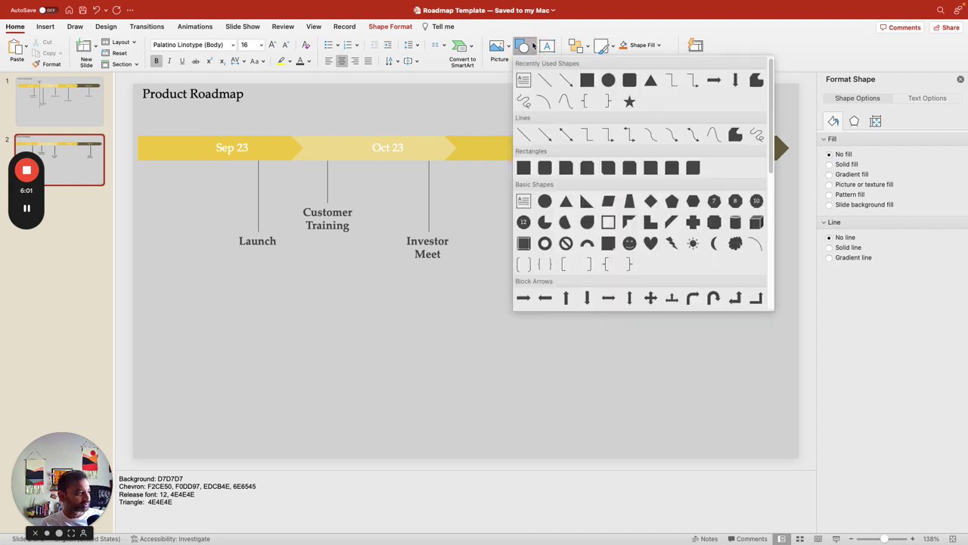
pyautogui.click(651, 80)
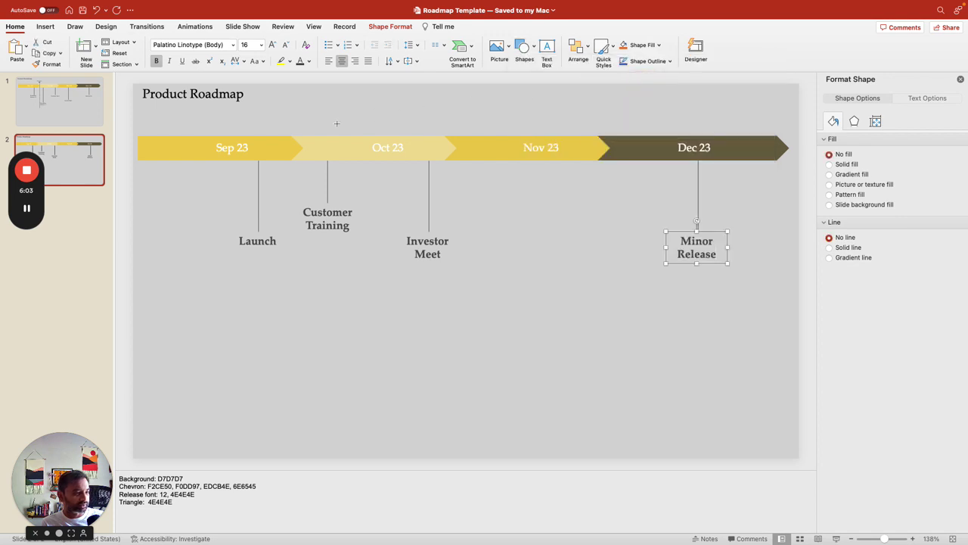
pyautogui.moveTo(163, 120); pyautogui.dragTo(179, 129)
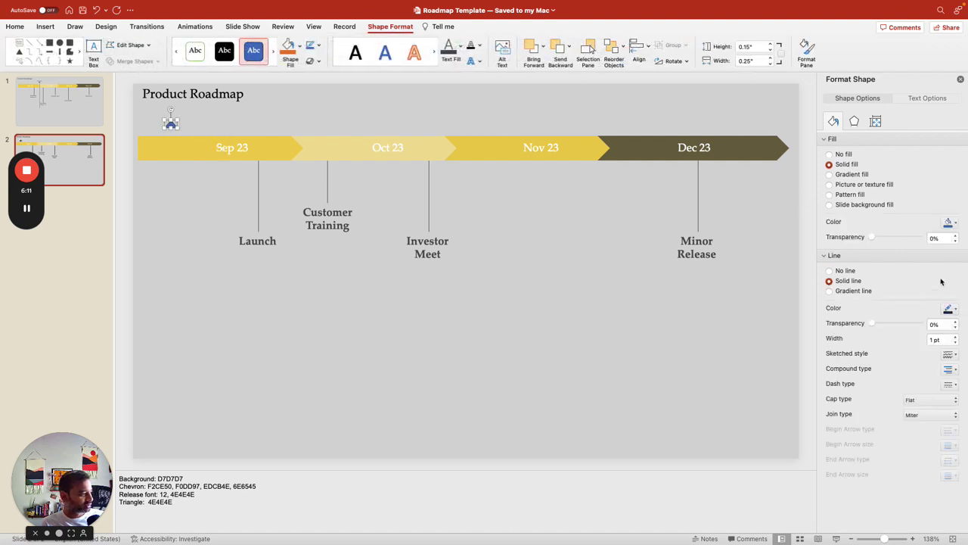
# - Give the triangle a recent olive-gray fill with no outline and rotate it to point down
pyautogui.click(955, 308)
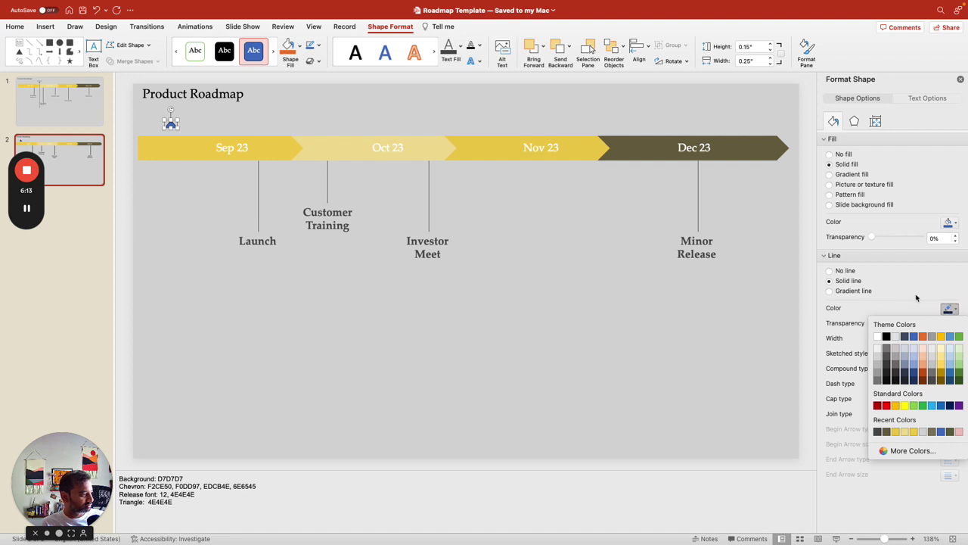
pyautogui.click(847, 271)
pyautogui.click(955, 222)
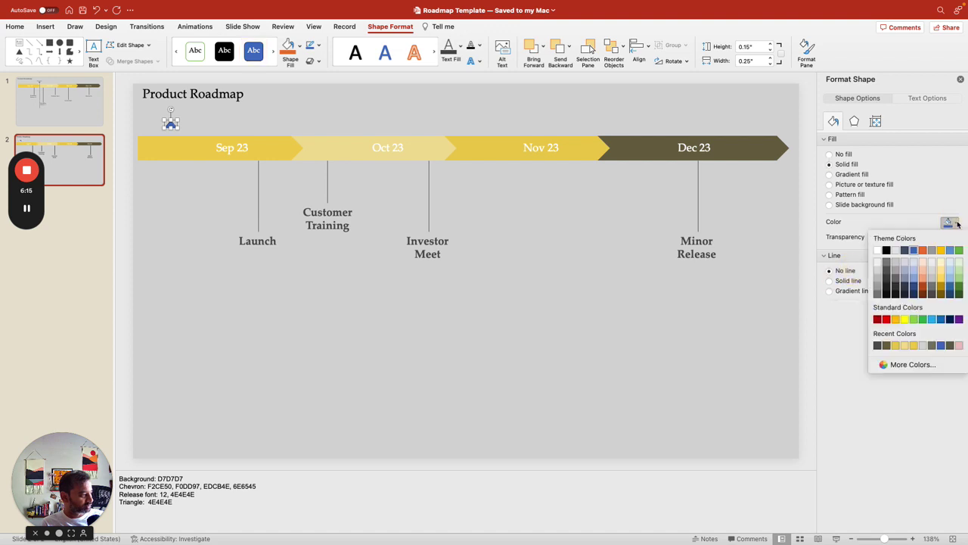
pyautogui.click(935, 345)
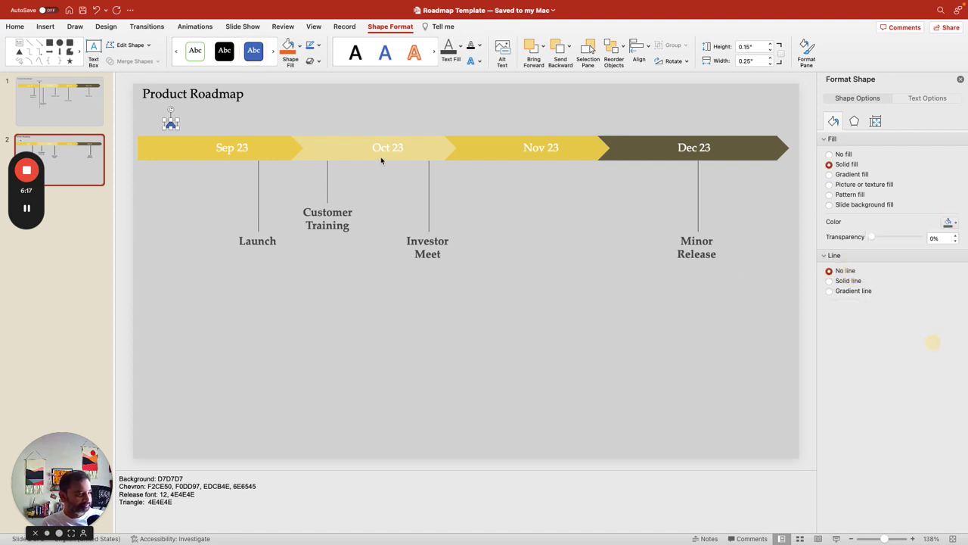
pyautogui.moveTo(171, 110); pyautogui.dragTo(171, 139)
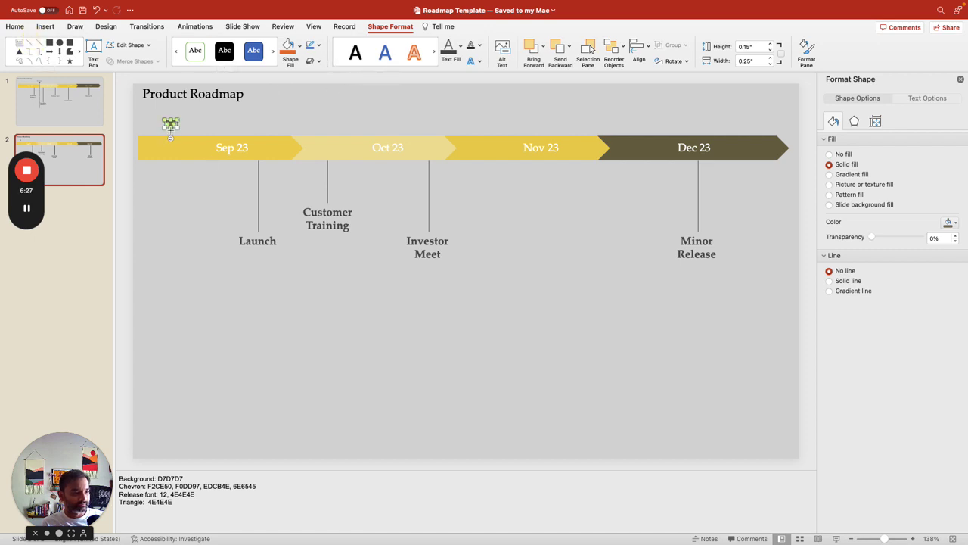
# - Draw a vertical line about 2.05" long down from the triangle's tip and color it the same olive-gray
pyautogui.moveTo(171, 138); pyautogui.dragTo(172, 229)
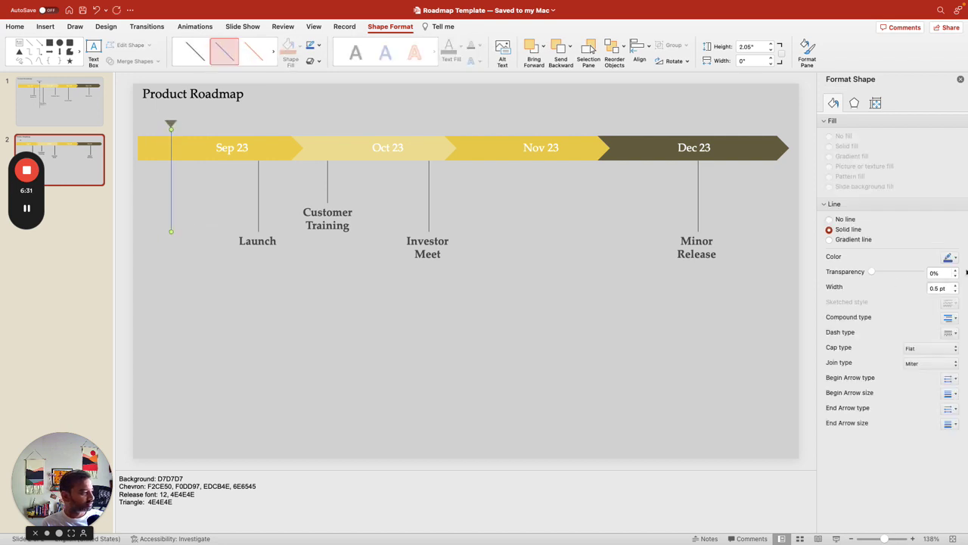
pyautogui.click(953, 258)
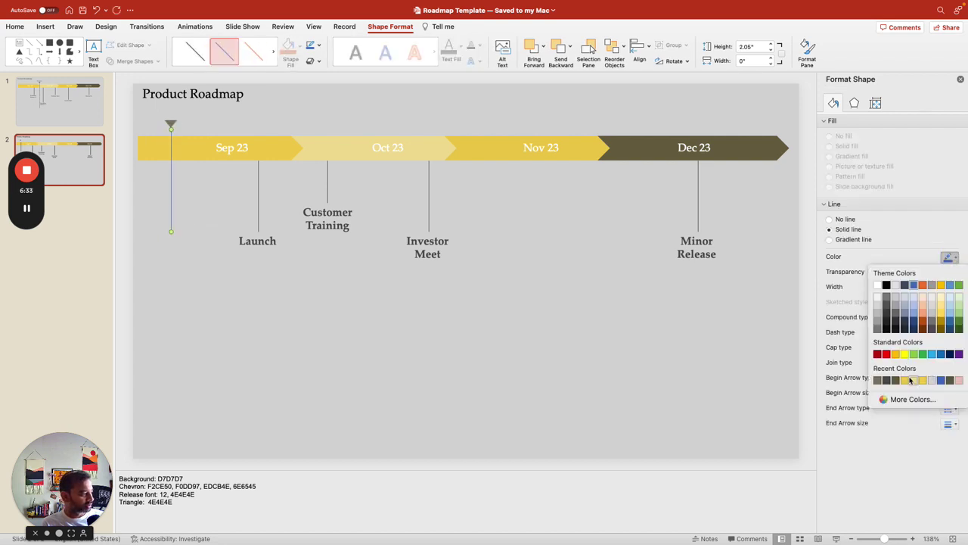
pyautogui.click(880, 382)
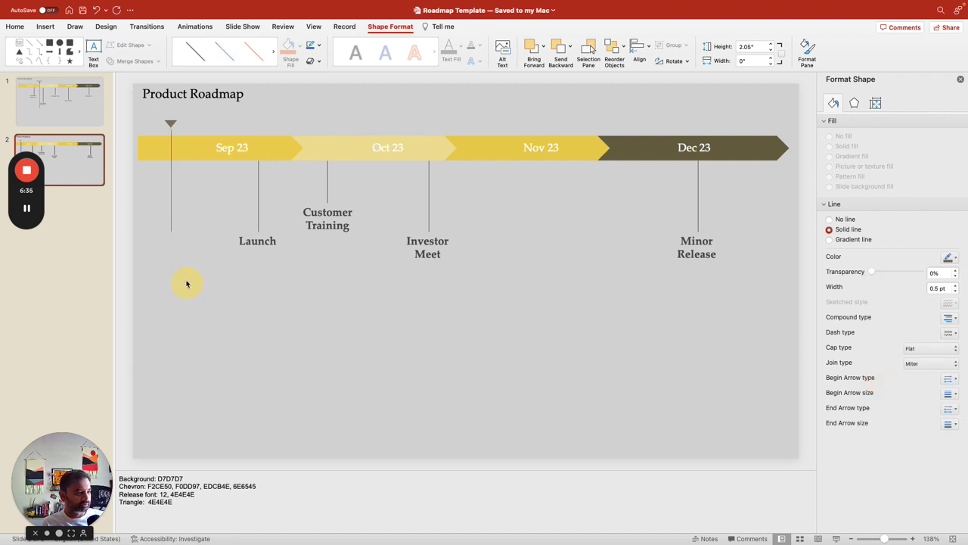
pyautogui.click(170, 209)
pyautogui.click(171, 143)
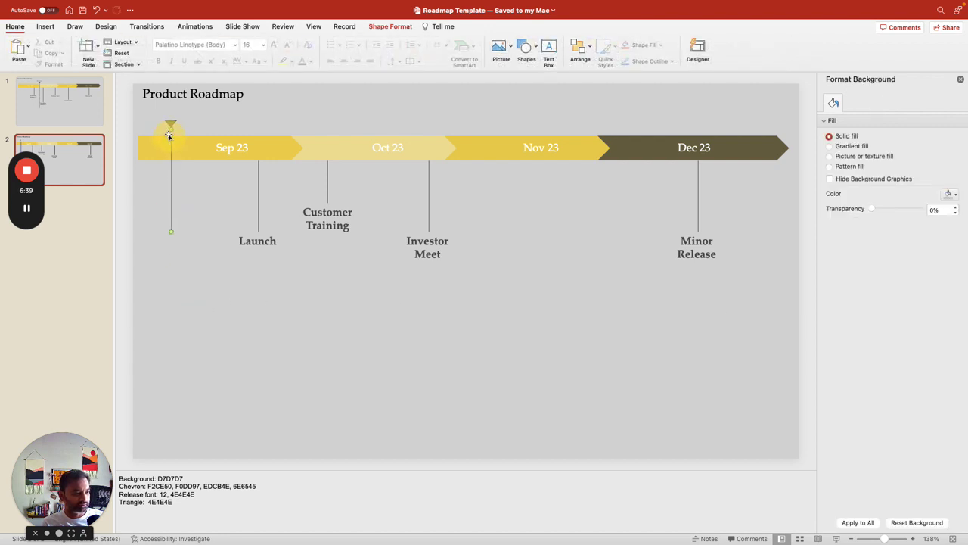
pyautogui.click(168, 136)
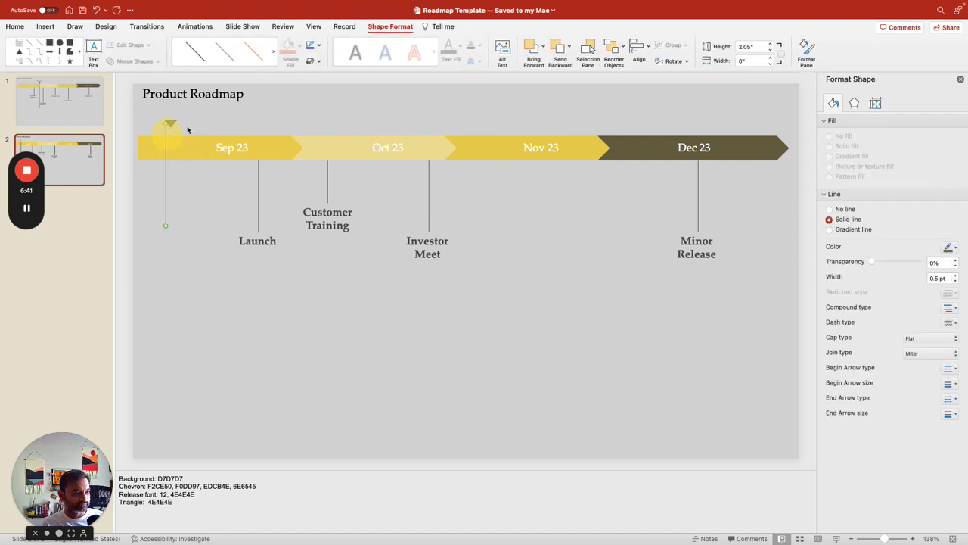
pyautogui.click(167, 136)
pyautogui.click(171, 137)
pyautogui.hotkey('ctrl', 'z')
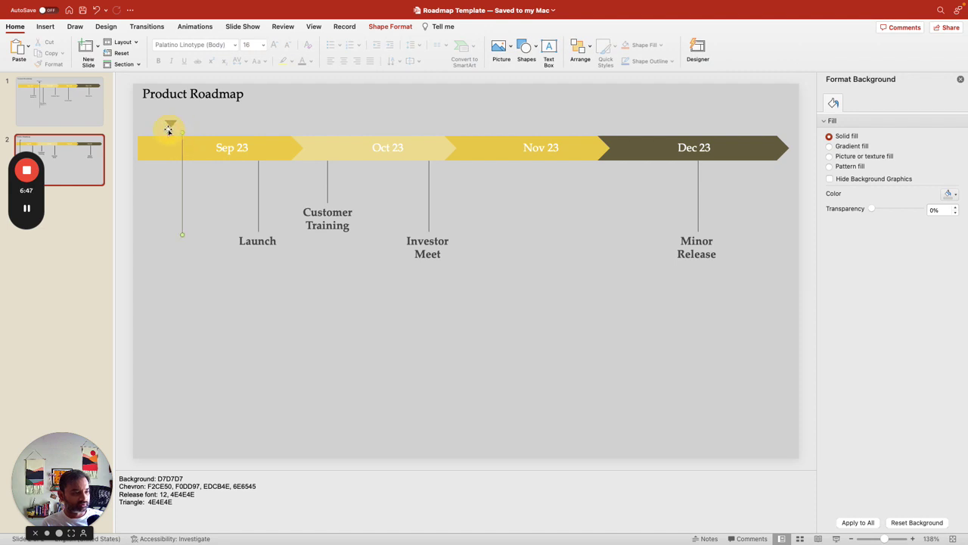
# - Stretch the olive-gray marker line to about 2.45" straight down from the triangle's tip and give it a dashed style
pyautogui.moveTo(168, 130); pyautogui.dragTo(171, 125)
pyautogui.moveTo(183, 235); pyautogui.dragTo(171, 252)
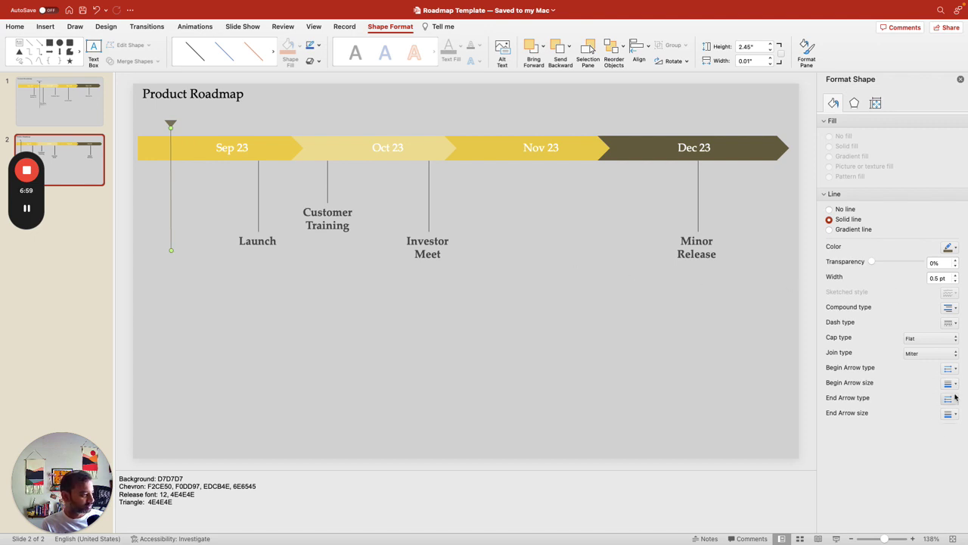
pyautogui.click(956, 323)
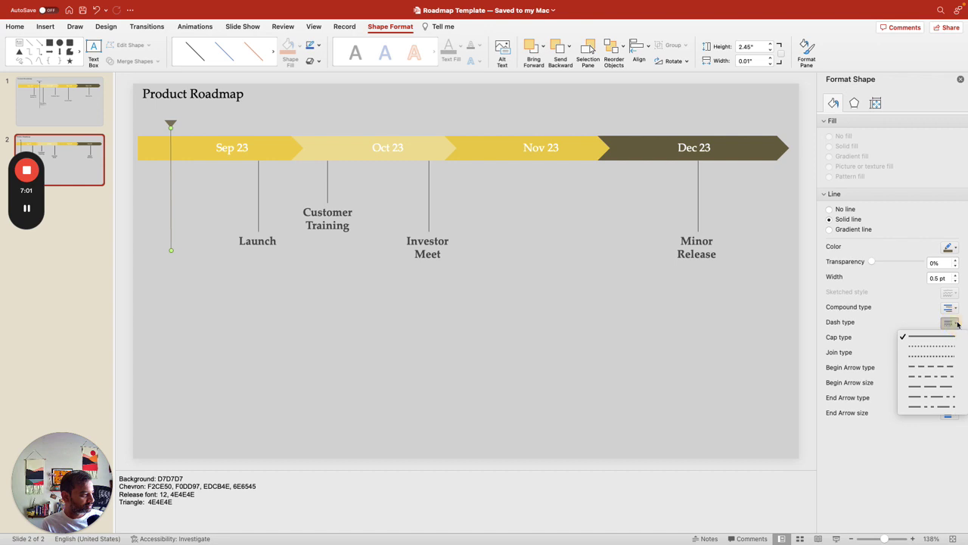
pyautogui.click(930, 367)
pyautogui.click(264, 318)
# - Duplicate the "Launch" label and place the copy just above the triangle
pyautogui.click(250, 240)
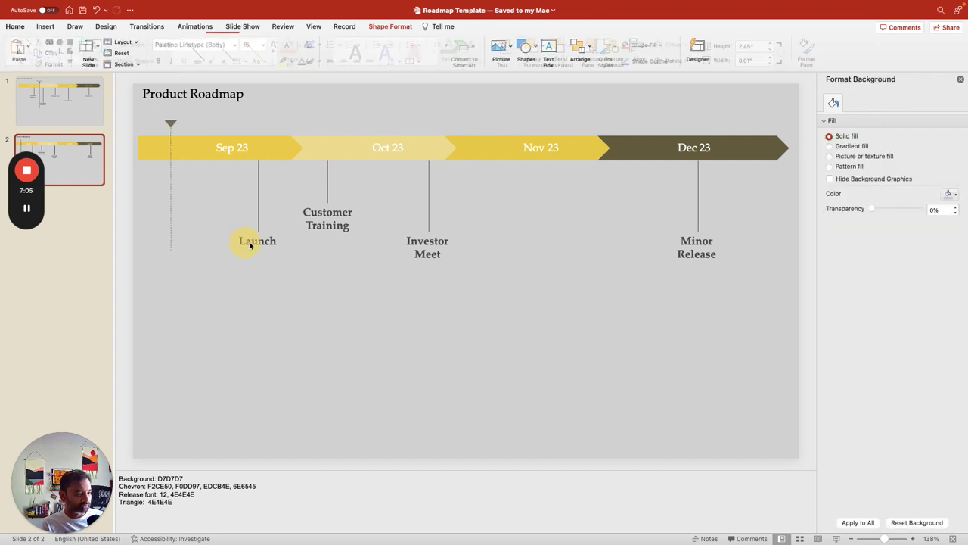
pyautogui.click(271, 241)
pyautogui.click(278, 231)
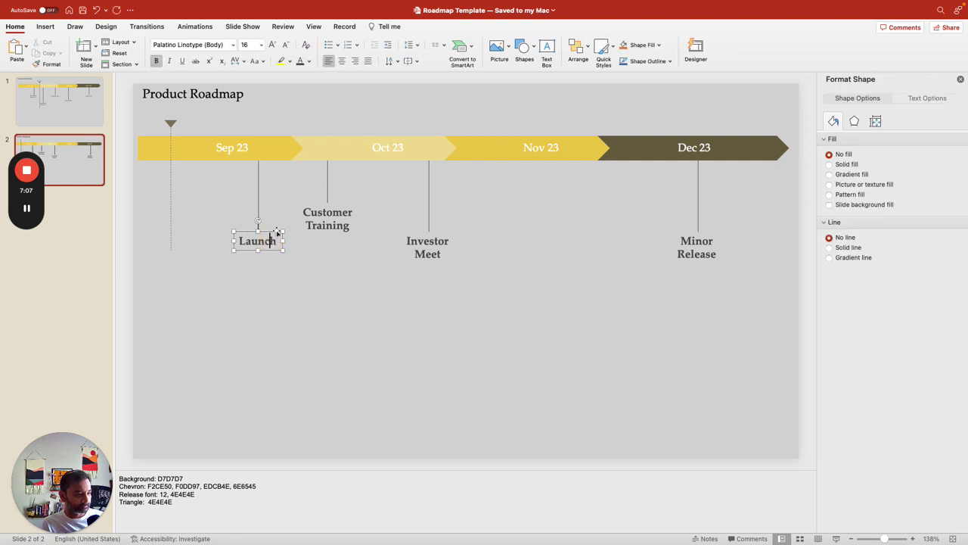
pyautogui.press('super+v')
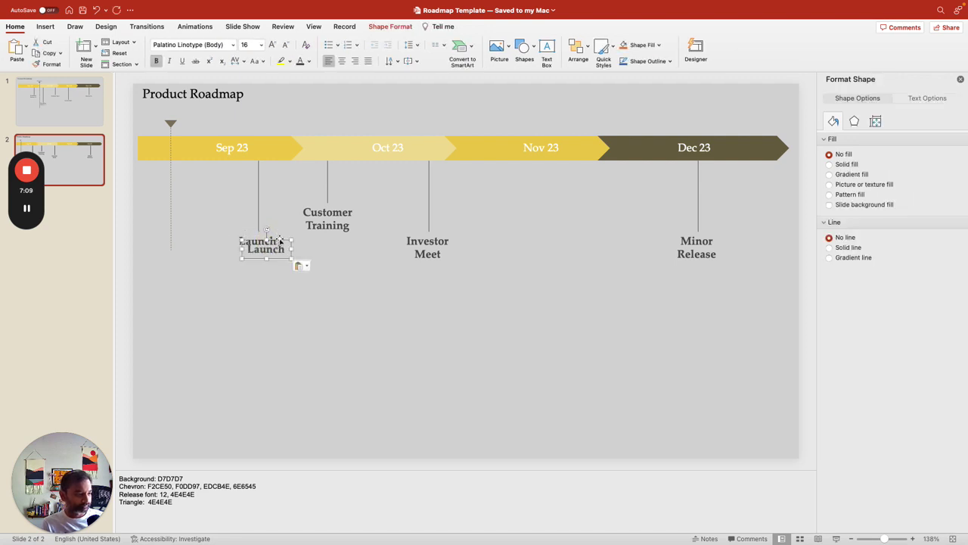
pyautogui.moveTo(277, 231); pyautogui.dragTo(172, 107)
# - Replace the text of the copied label above the triangle with "You're here"
pyautogui.doubleClick(171, 113)
pyautogui.write("You're ")
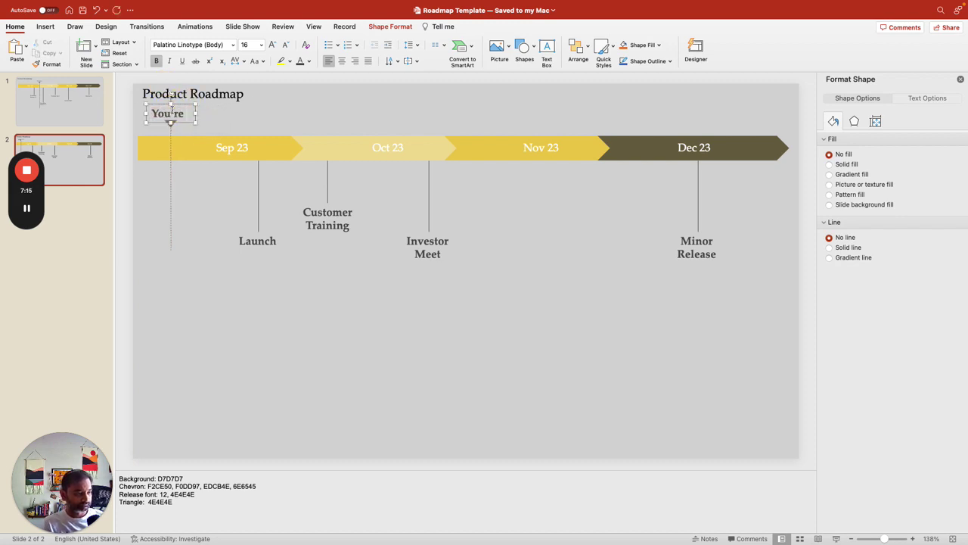
pyautogui.write('here')
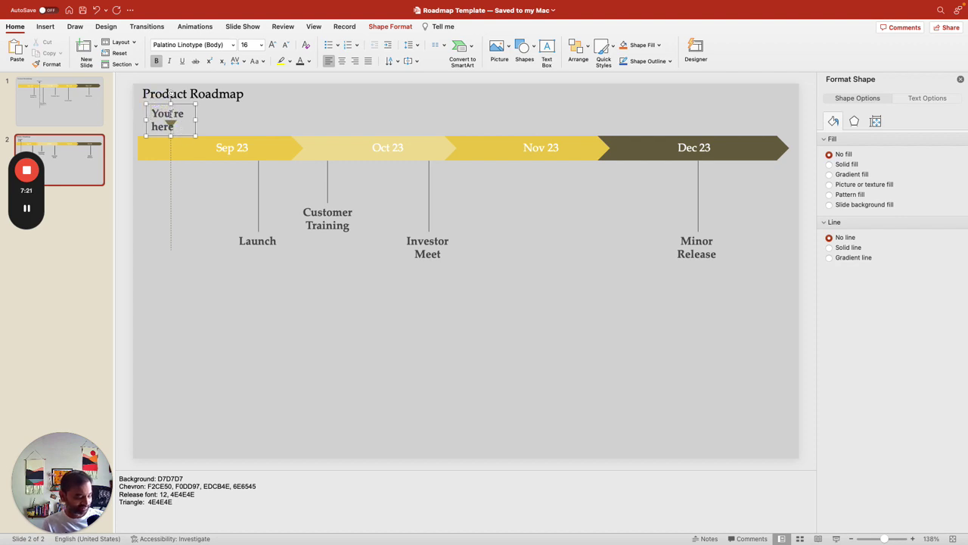
# - Reword the label above the triangle to "We're here"
pyautogui.click(172, 113)
pyautogui.press('BackSpace')
pyautogui.press('BackSpace')
pyautogui.press('BackSpace')
pyautogui.write('We')
# - Set the "We're here" label's font size to 10 and move it slightly down, close to the triangle
pyautogui.click(165, 103)
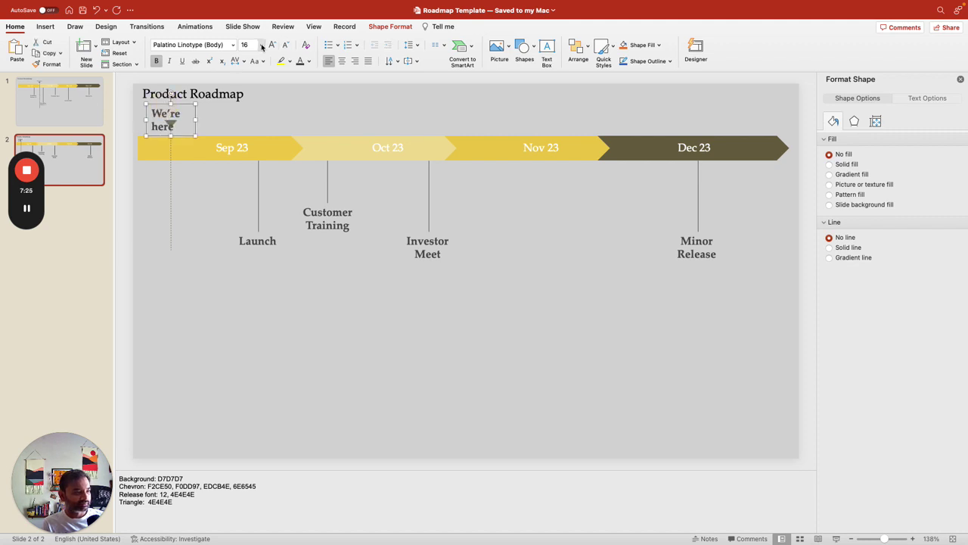
pyautogui.click(261, 45)
pyautogui.click(256, 86)
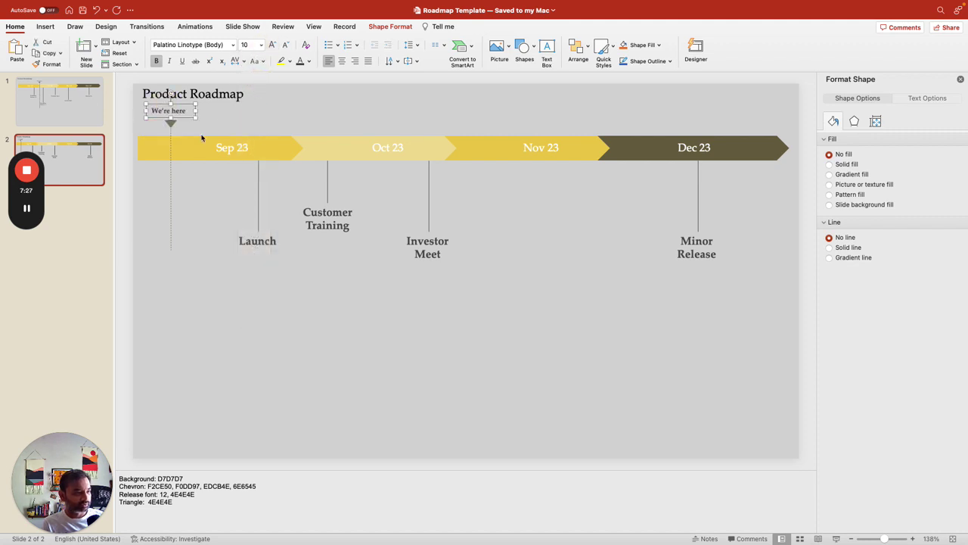
pyautogui.moveTo(184, 119); pyautogui.dragTo(184, 123)
pyautogui.click(174, 335)
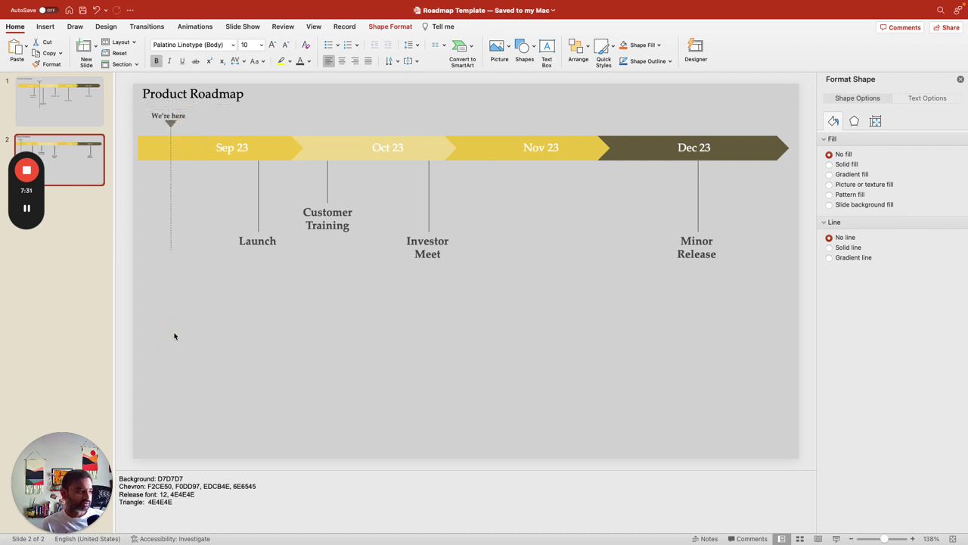